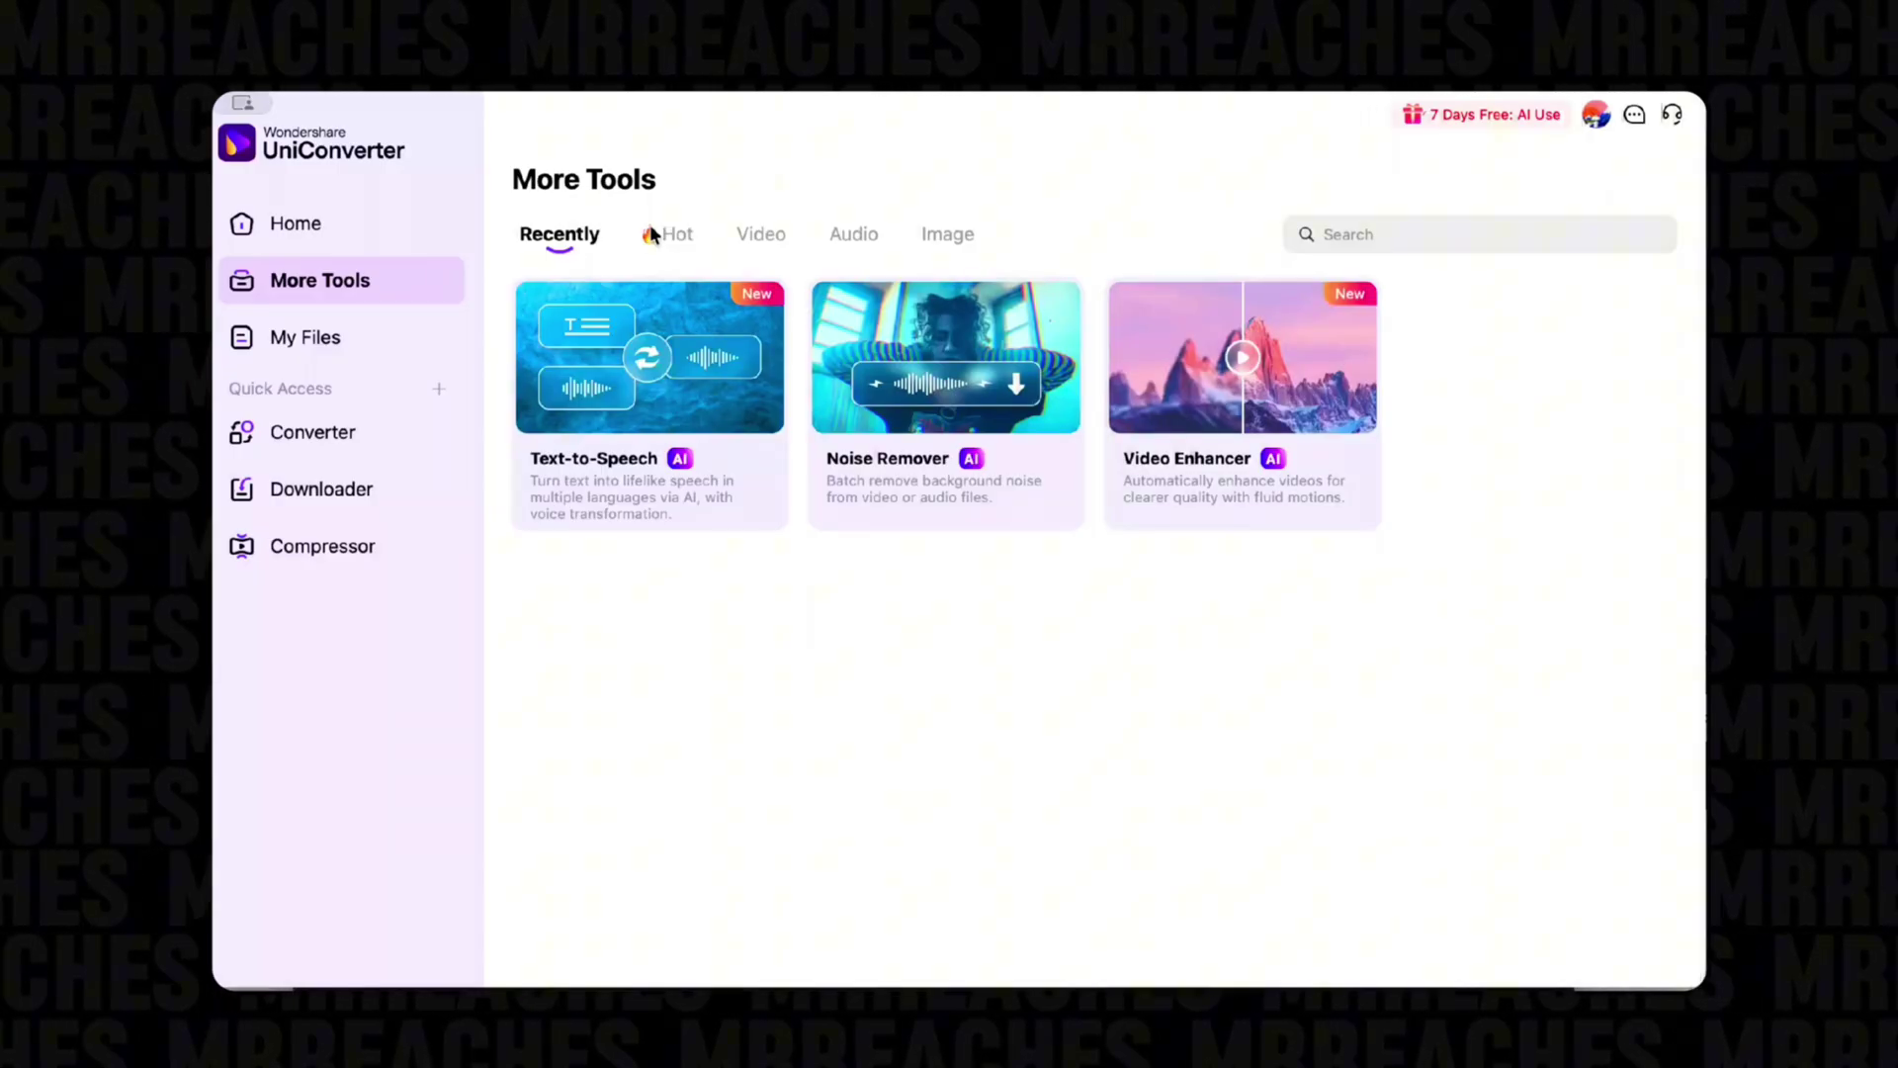
Switch More Tools to the Hot list, showing Video Enhancer, Text-to-Speech and Compressor
left_click(652, 234)
left_click(848, 235)
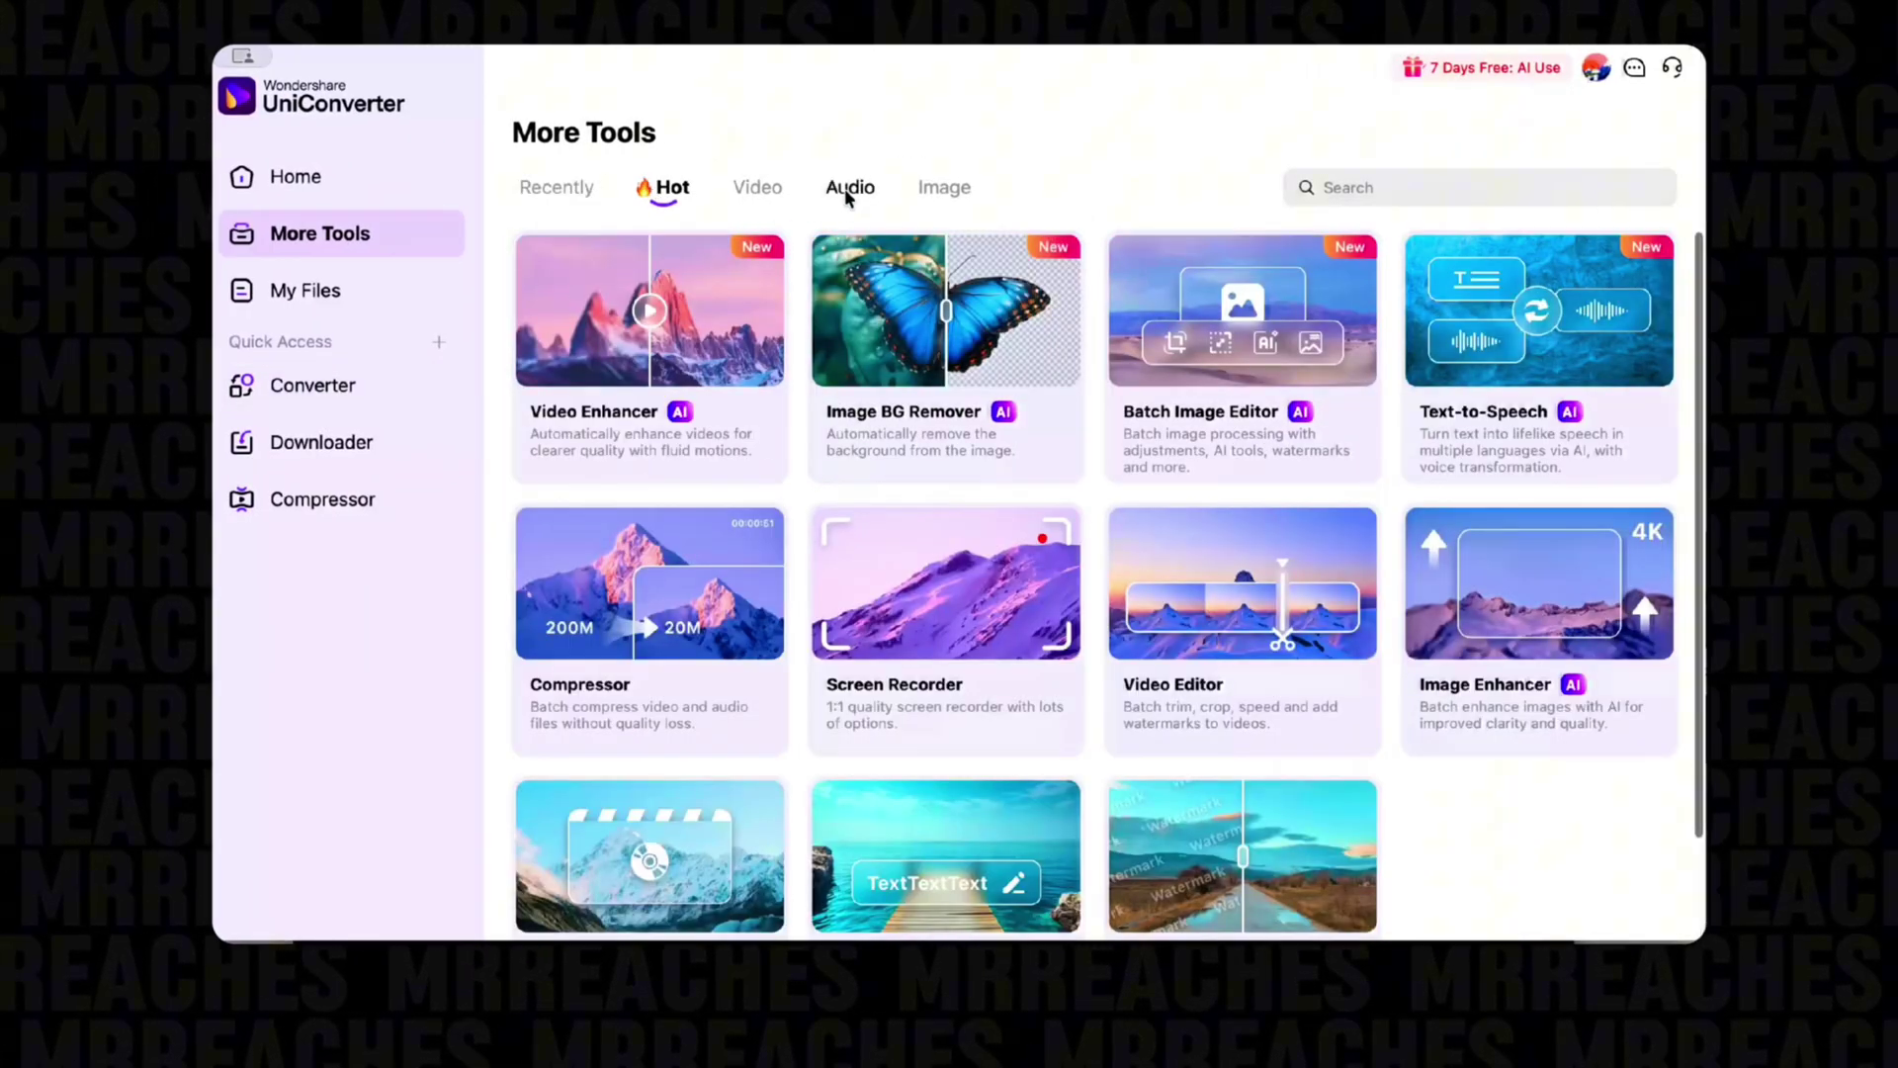
Browse the Audio tools such as Noise Remover and Vocal Remover, then glance at Image tools
left_click(847, 188)
scroll(876, 442, "down", 3)
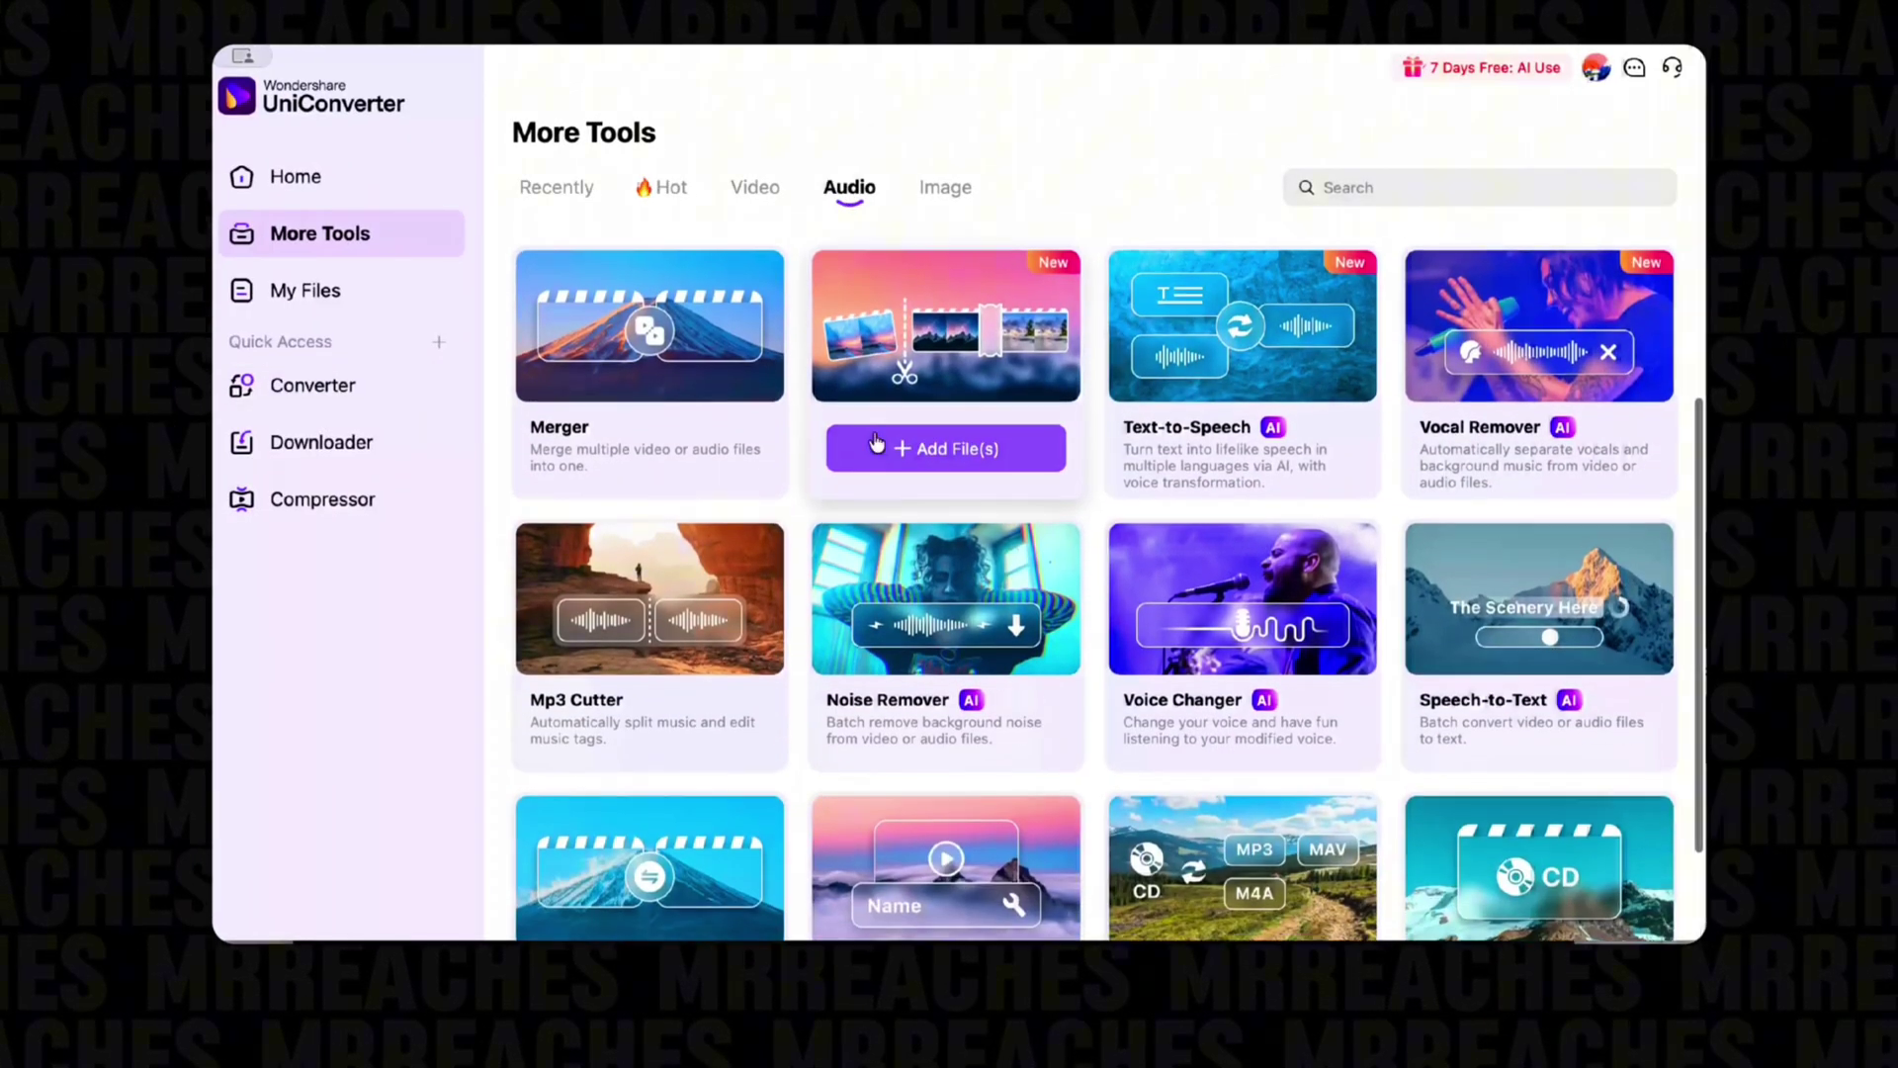
scroll(876, 442, "down", 2)
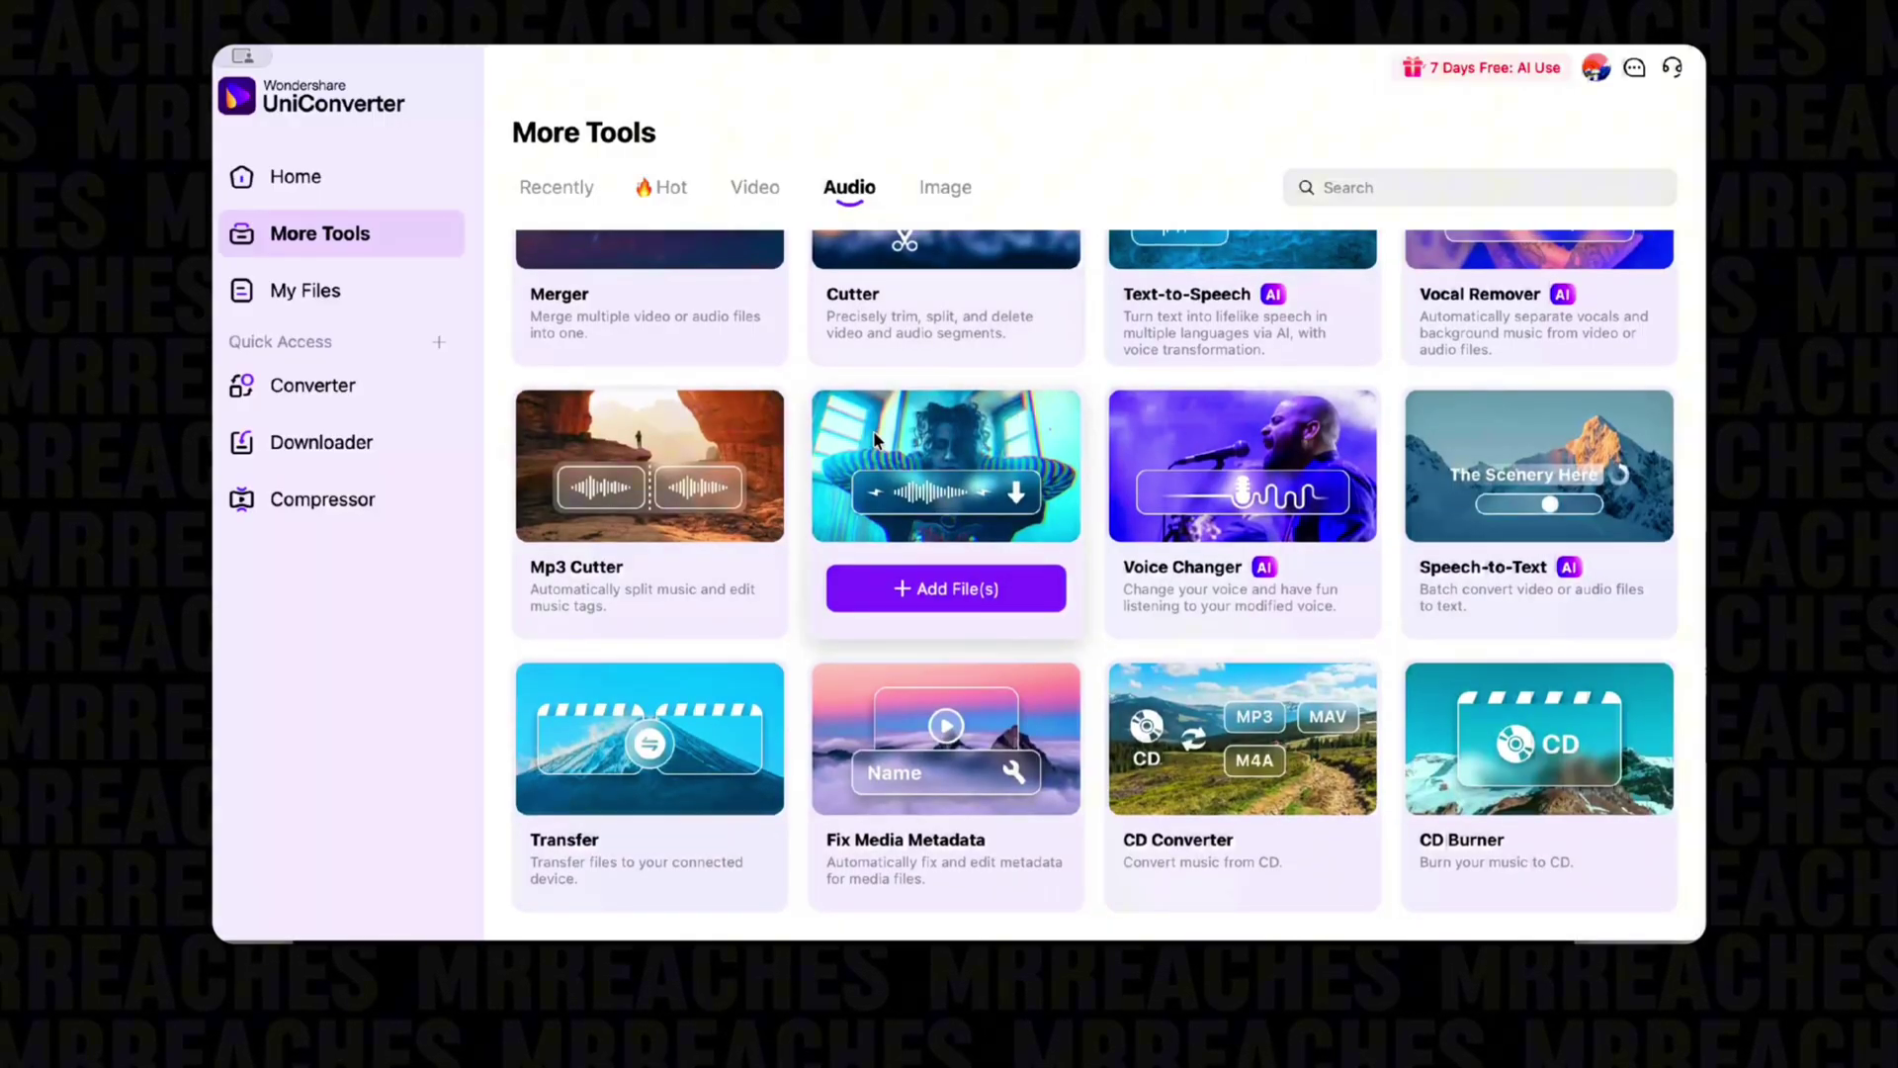
left_click(941, 186)
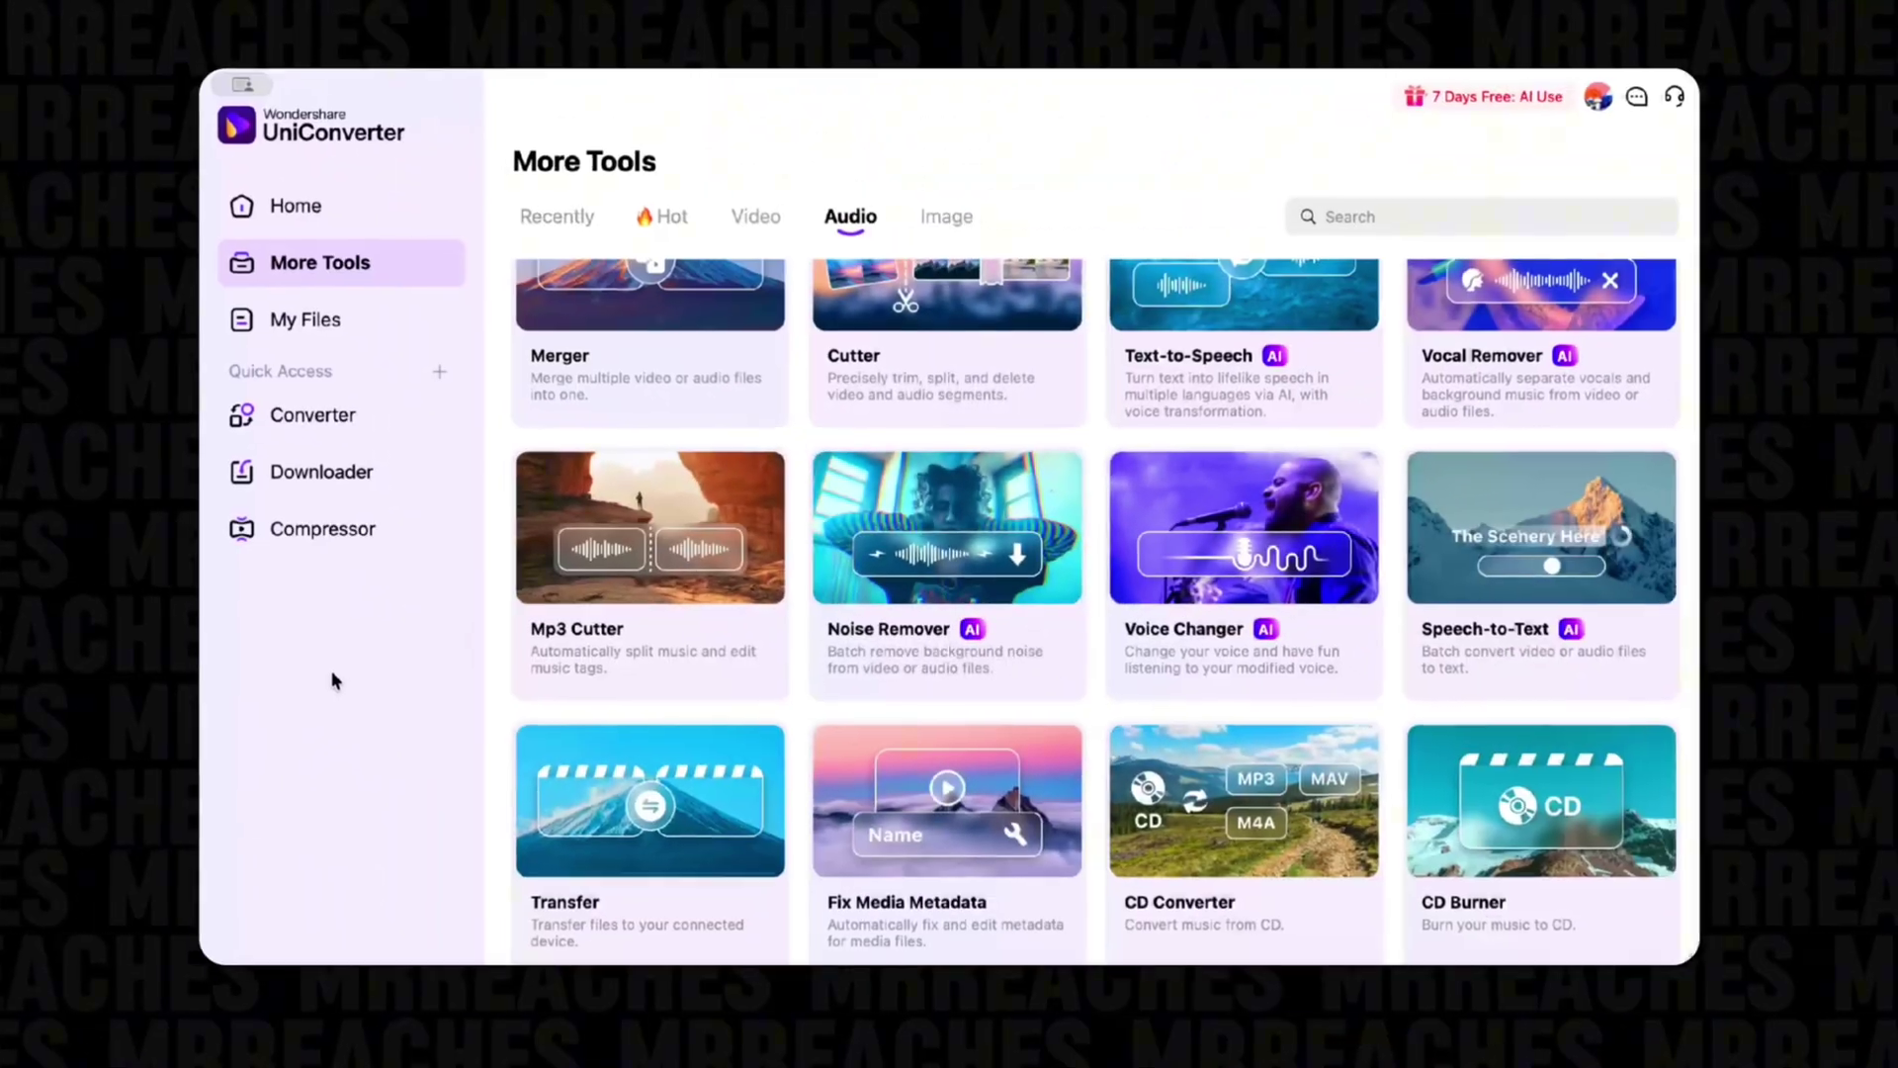
Load 1212121.wav into Noise Remover and start the noise-removal export
left_click(932, 539)
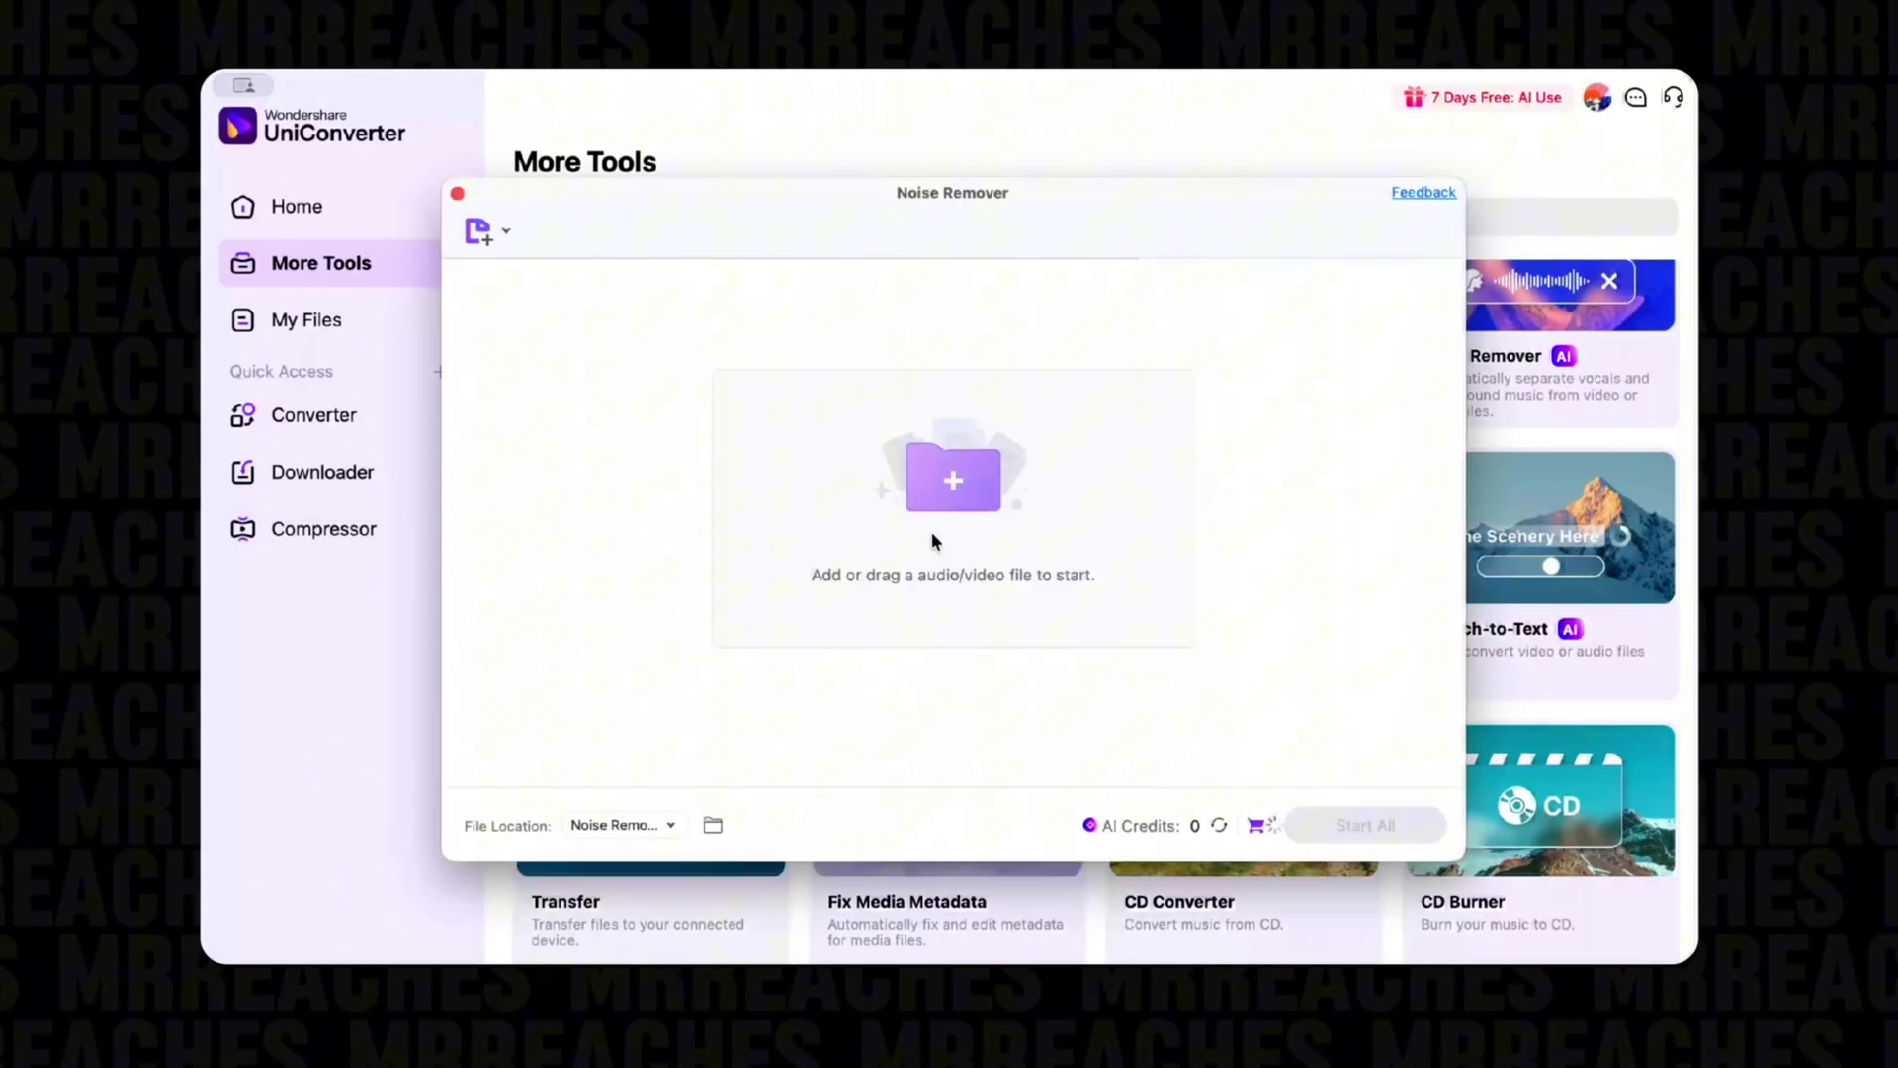
left_click(958, 540)
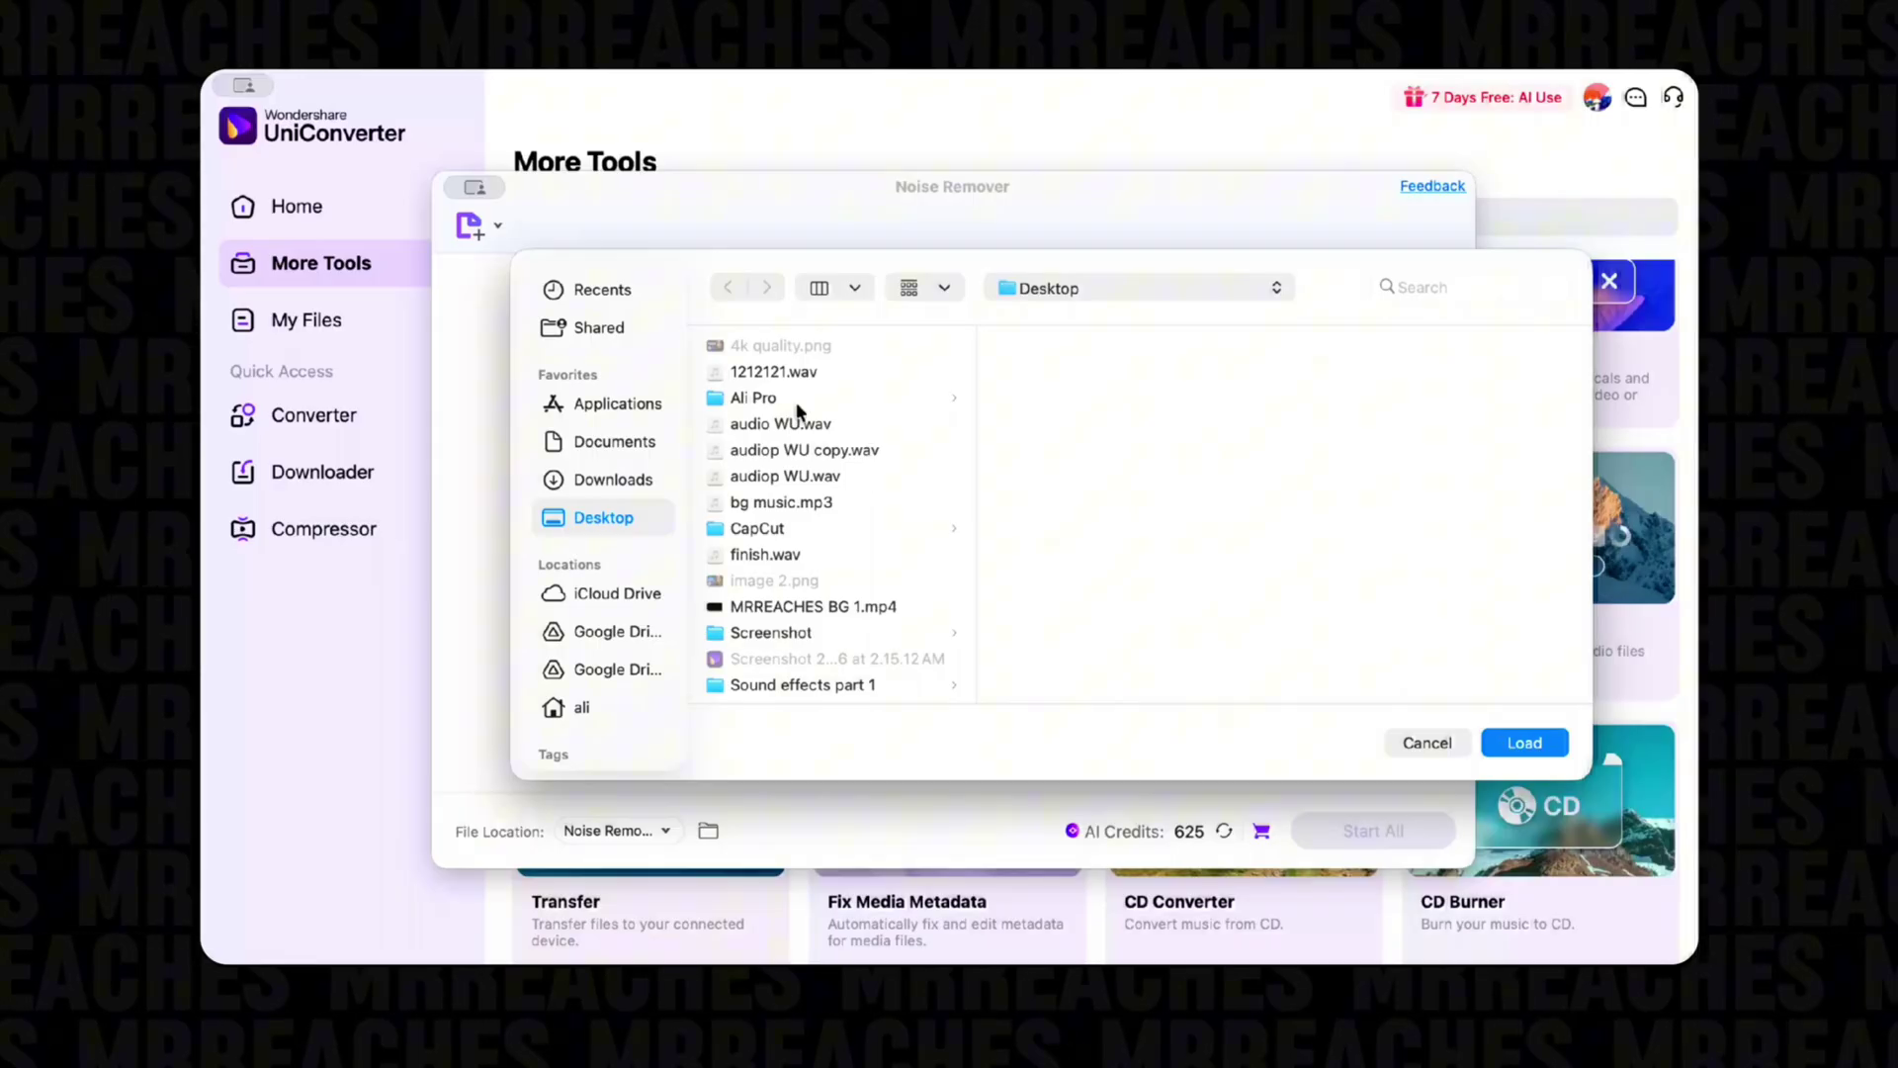
left_click(762, 372)
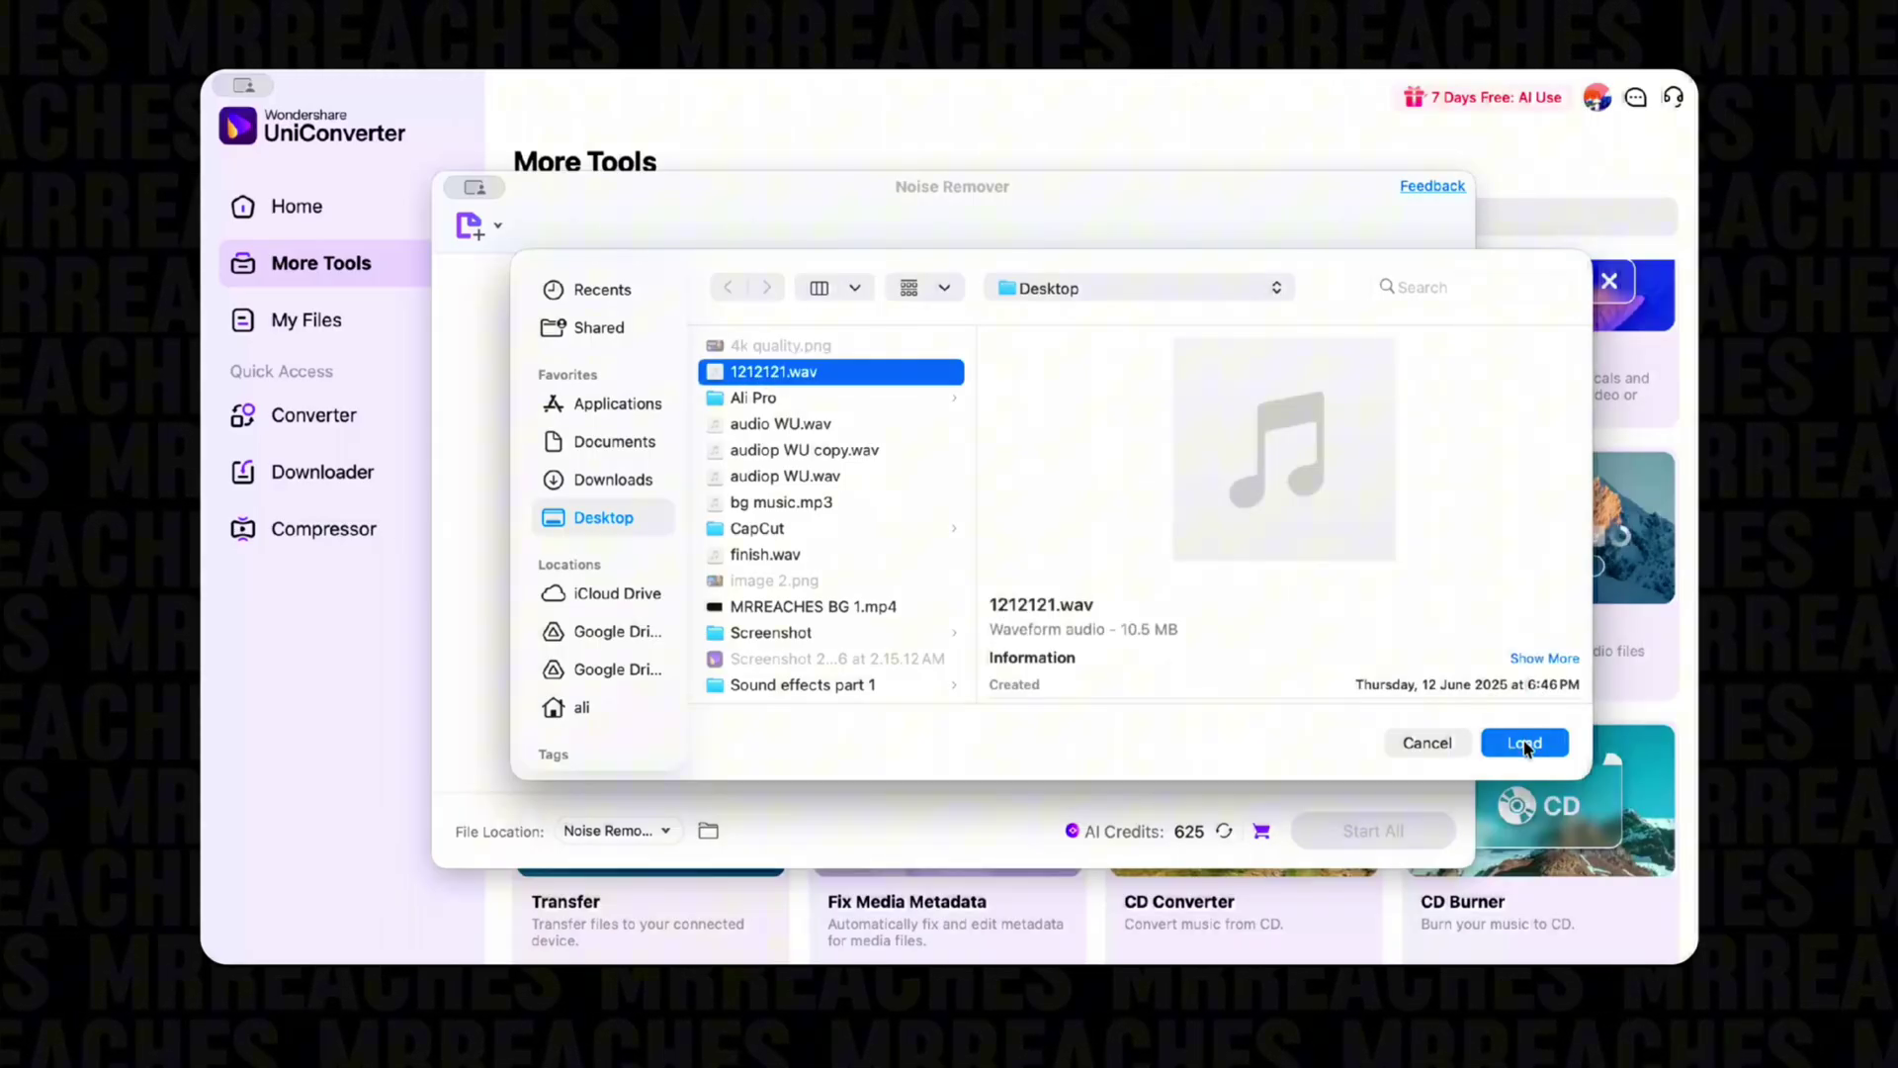
left_click(1525, 744)
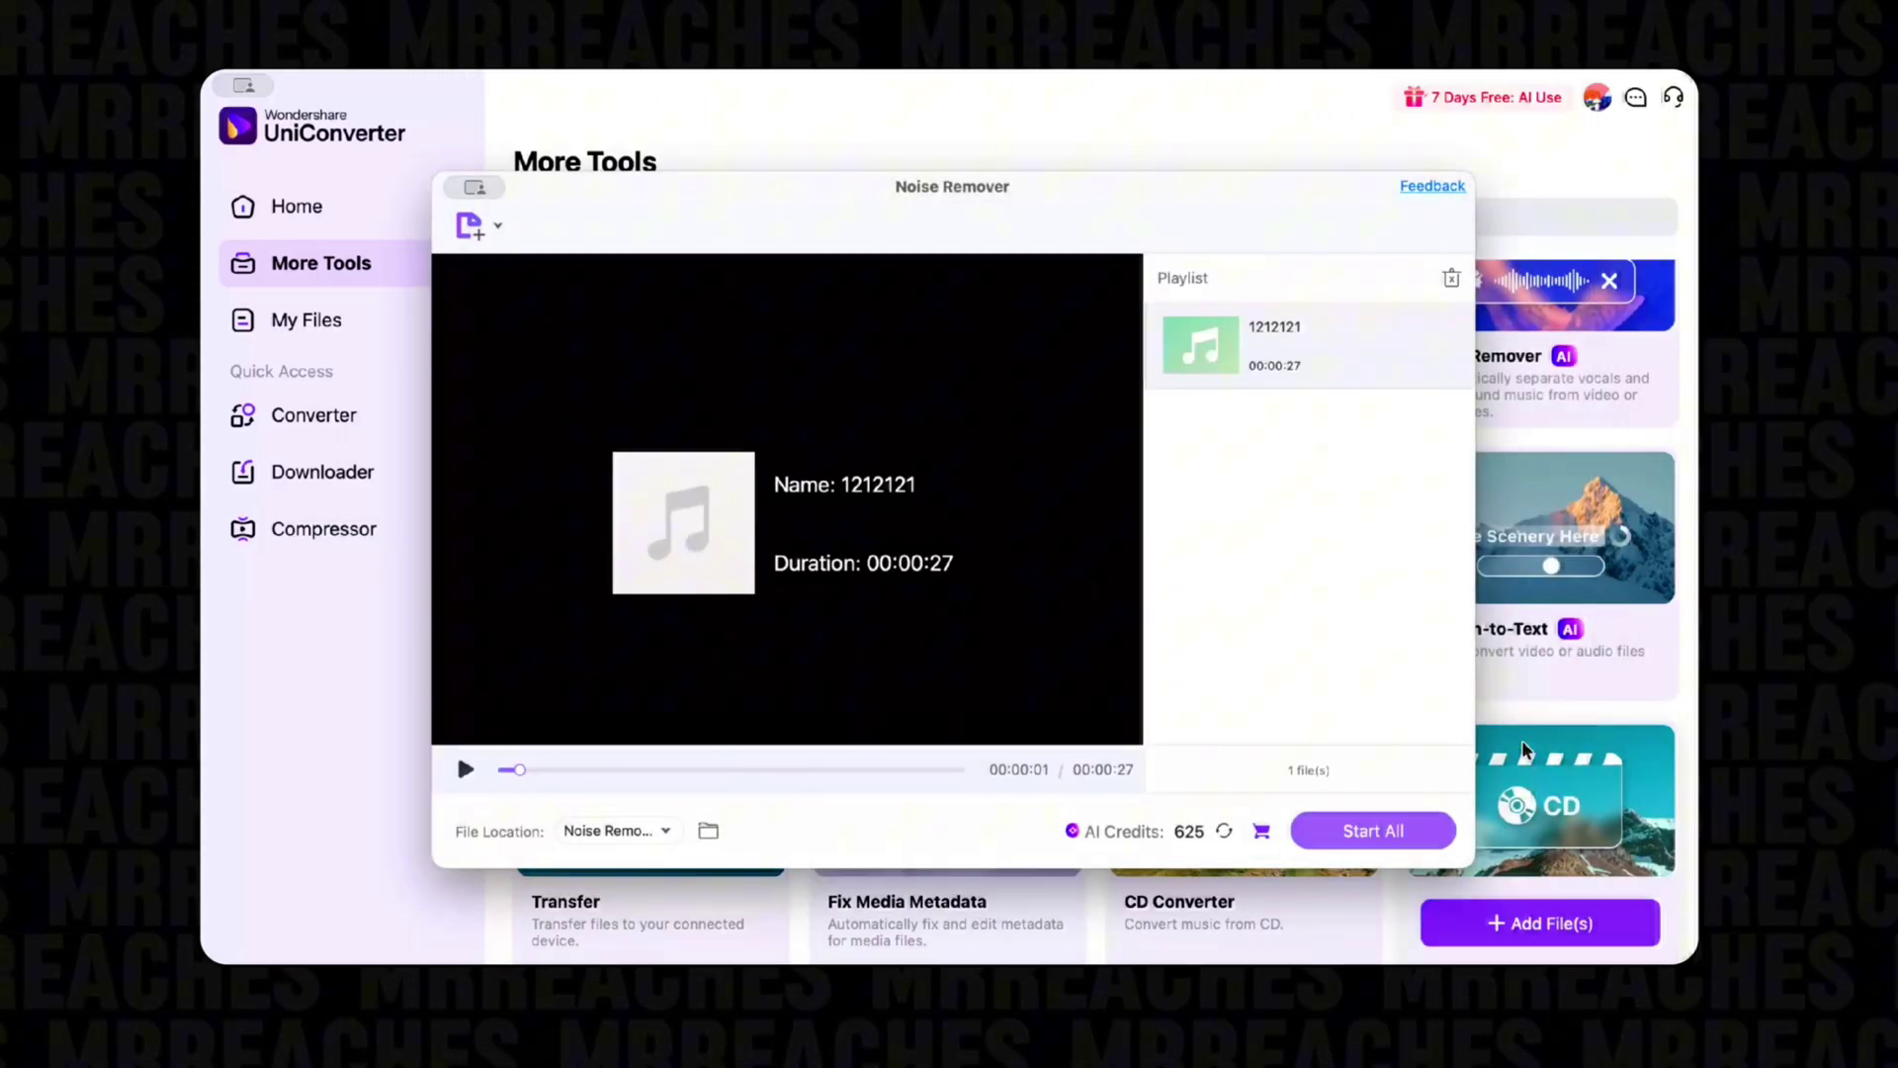
left_click(1359, 836)
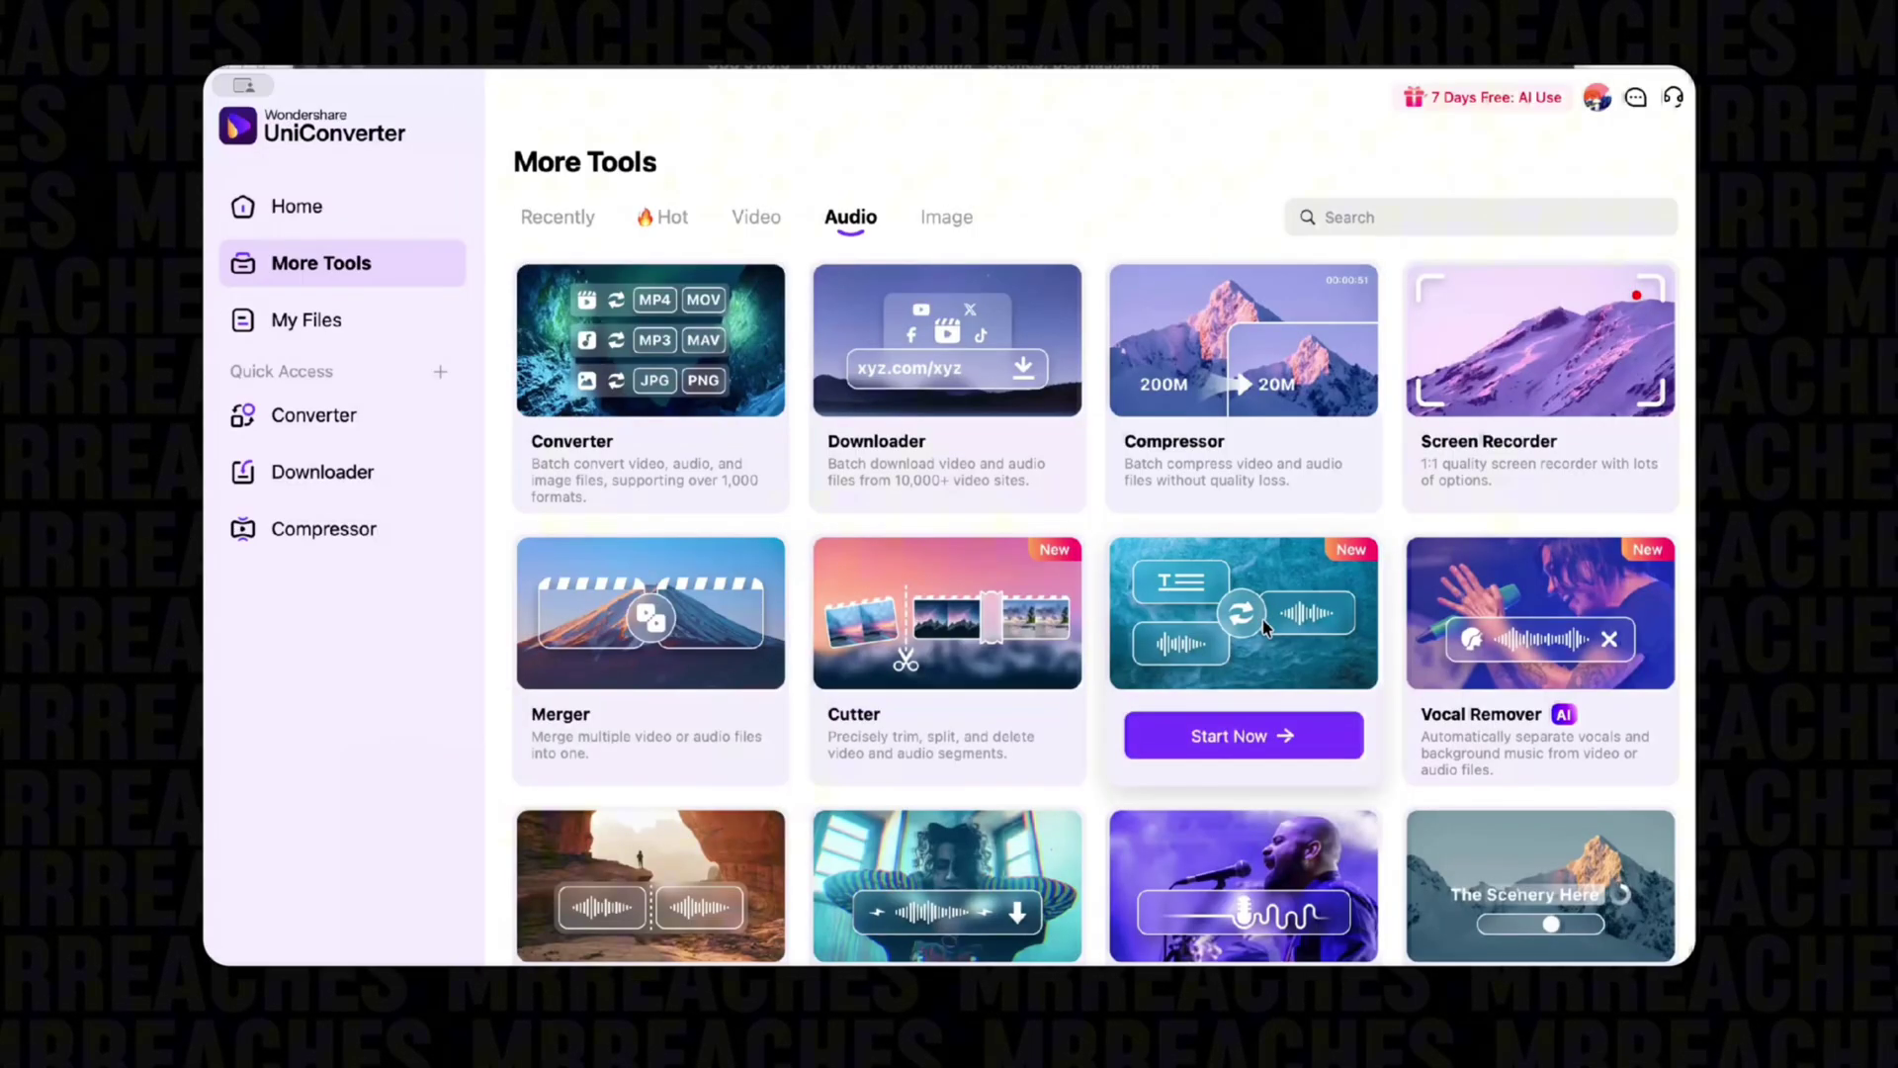
Paste the copied five-line script into a new Text-to-Speech box
left_click(1262, 620)
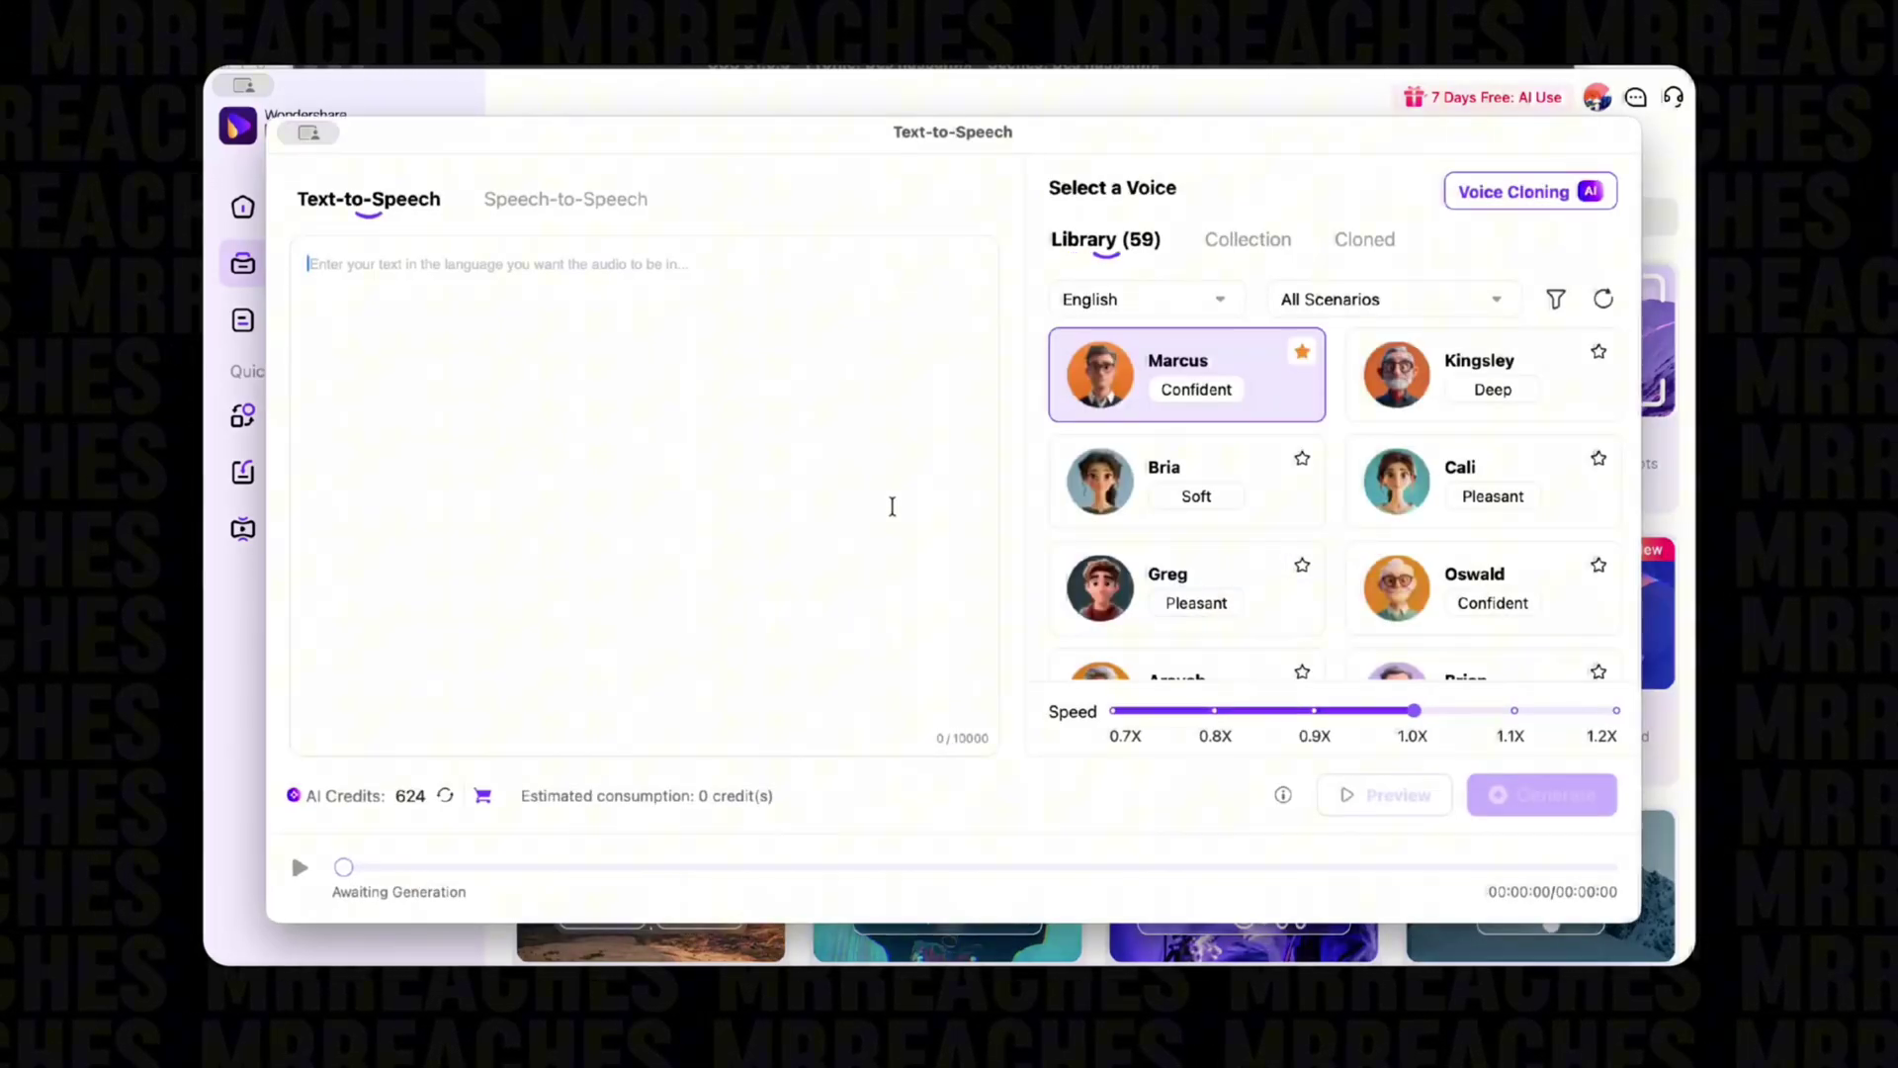
right_click(677, 289)
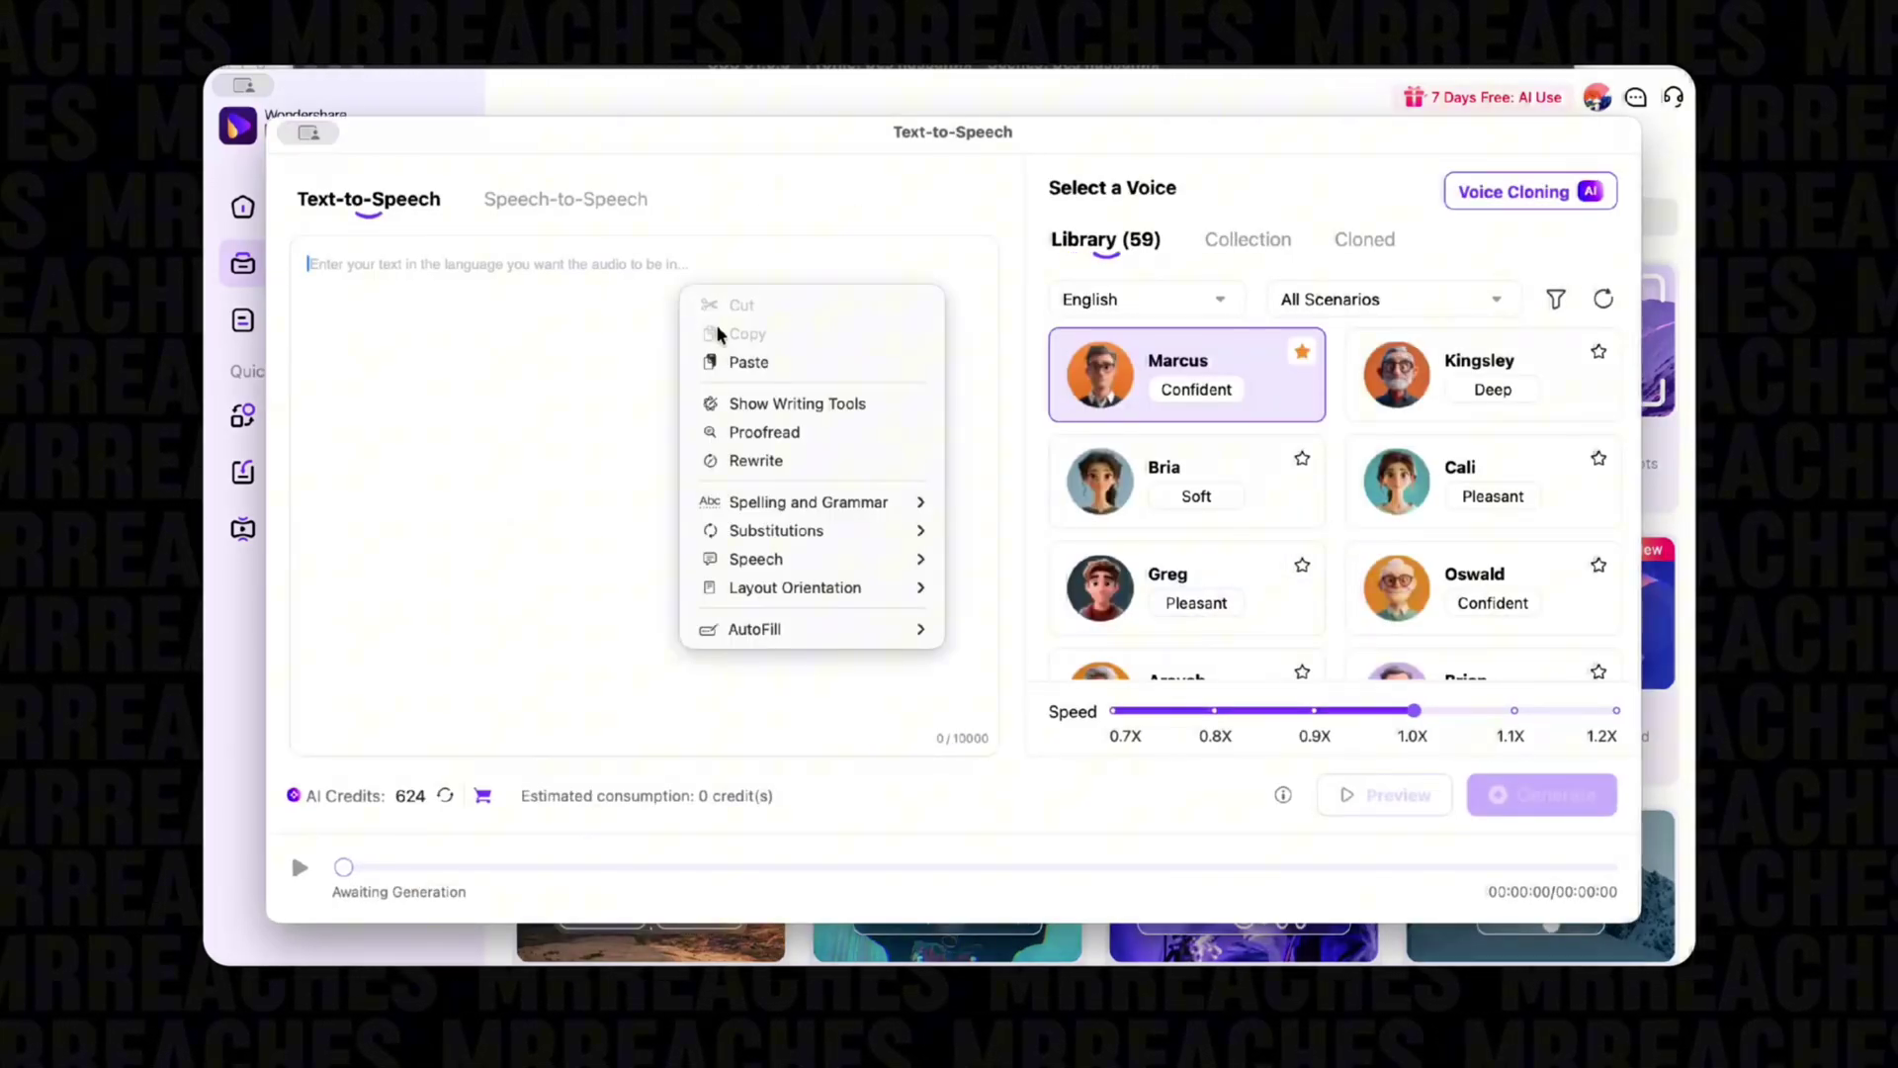
left_click(737, 360)
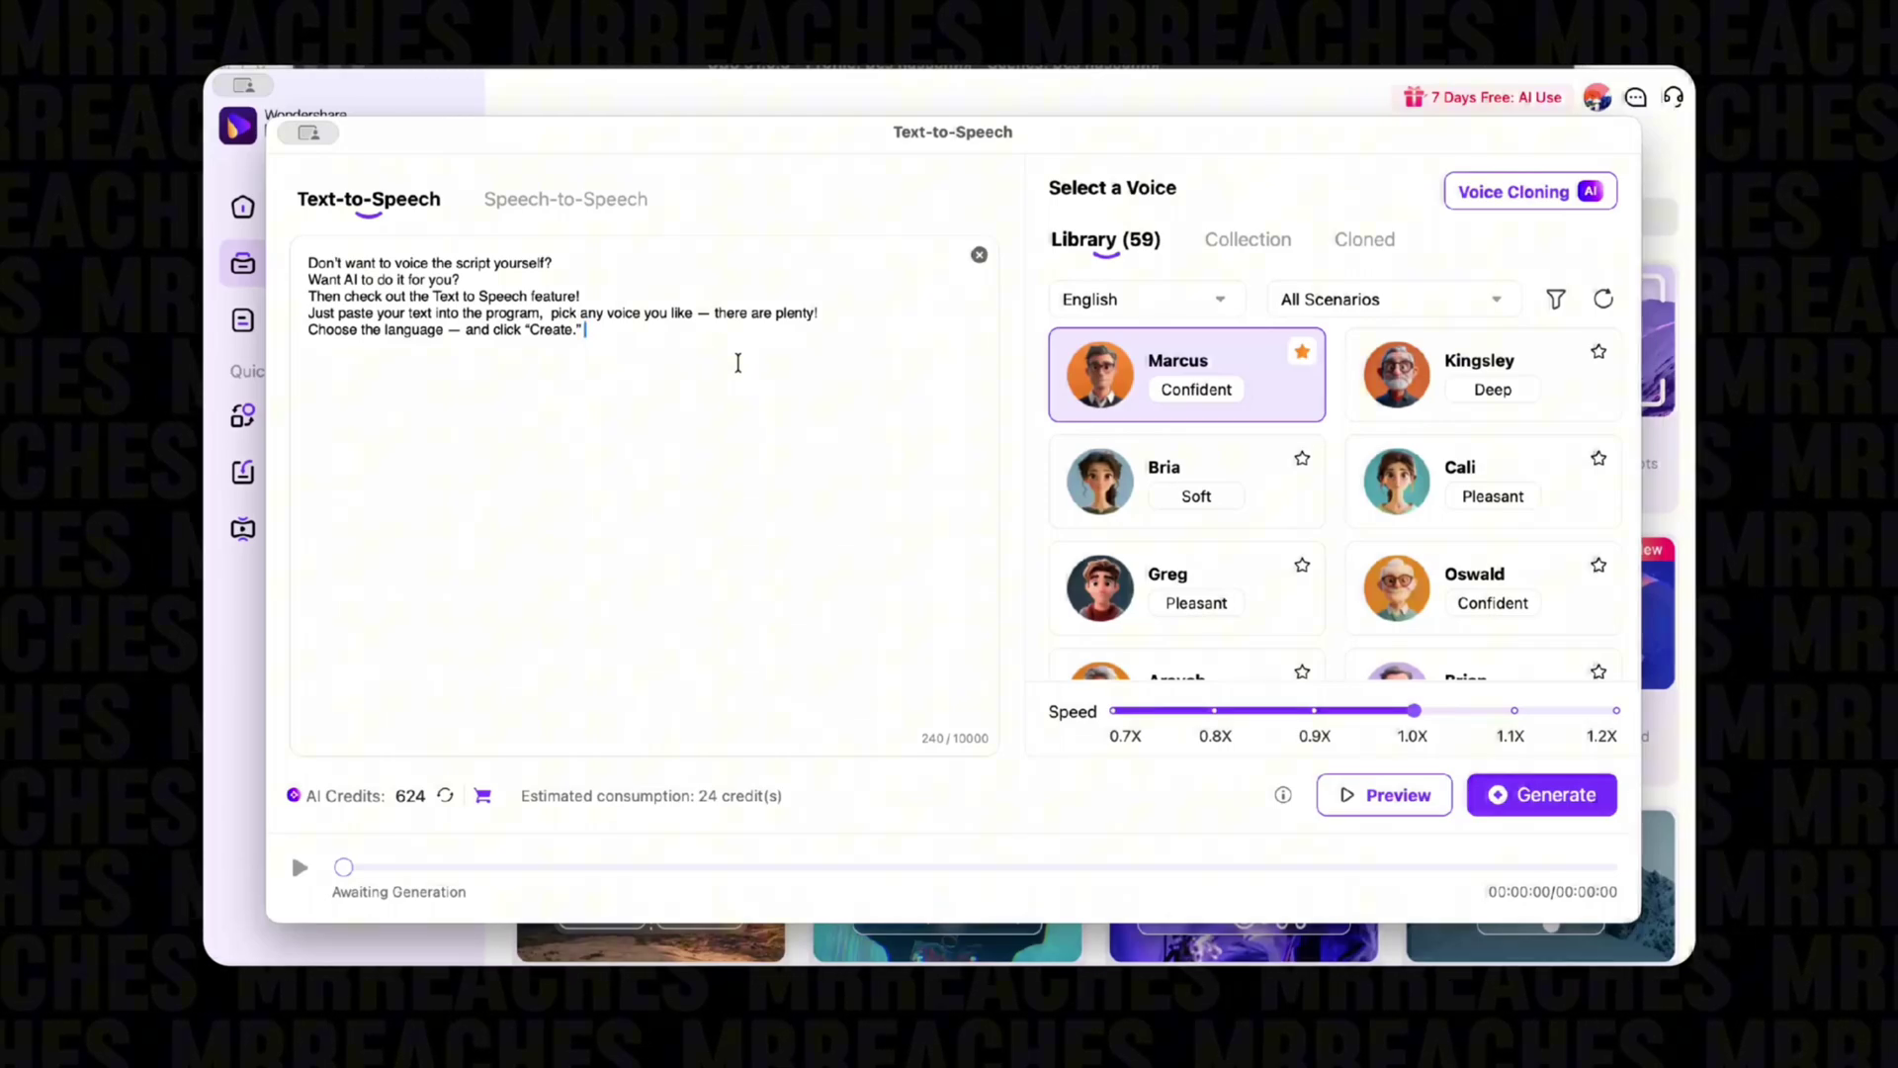
scroll(1117, 553, "down", 3)
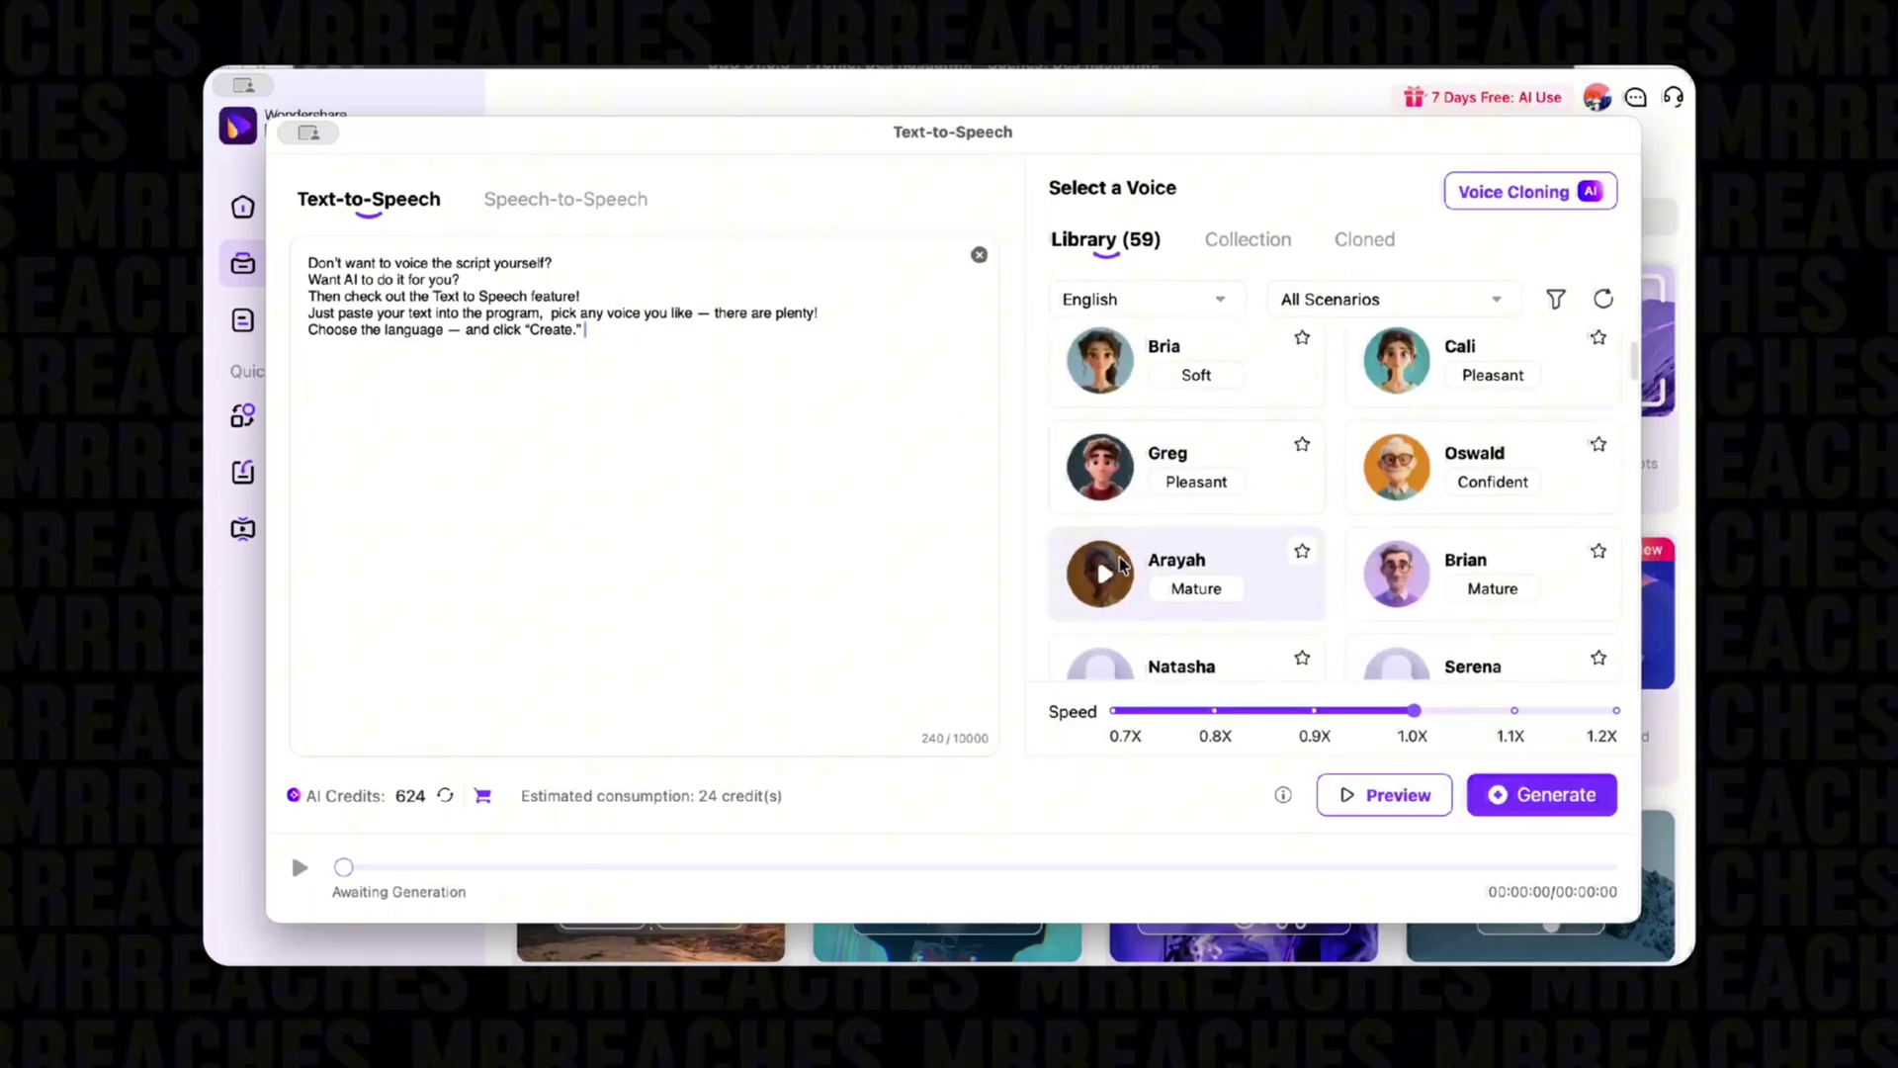
scroll(1122, 564, "up", 1)
scroll(1120, 565, "up", 1)
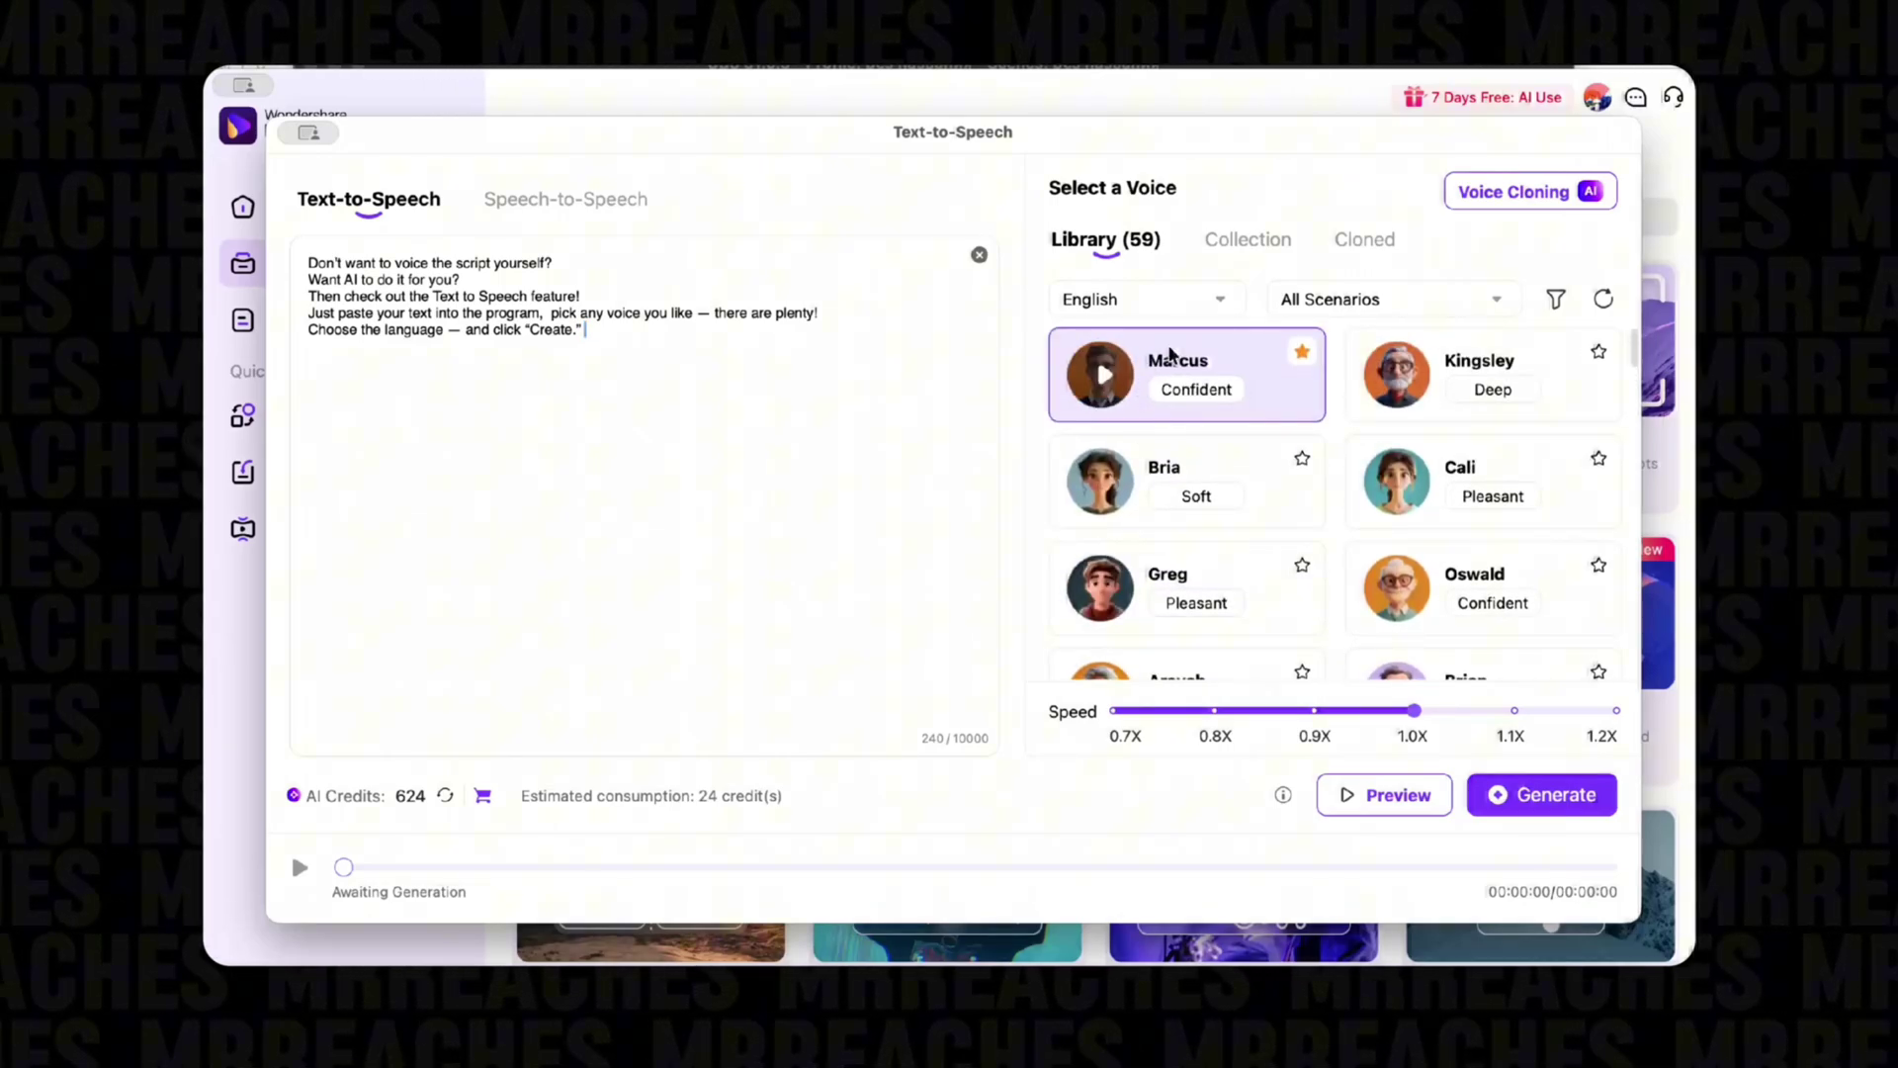
Keep English as the voice language and generate the 13-second Marcus clip
left_click(1177, 298)
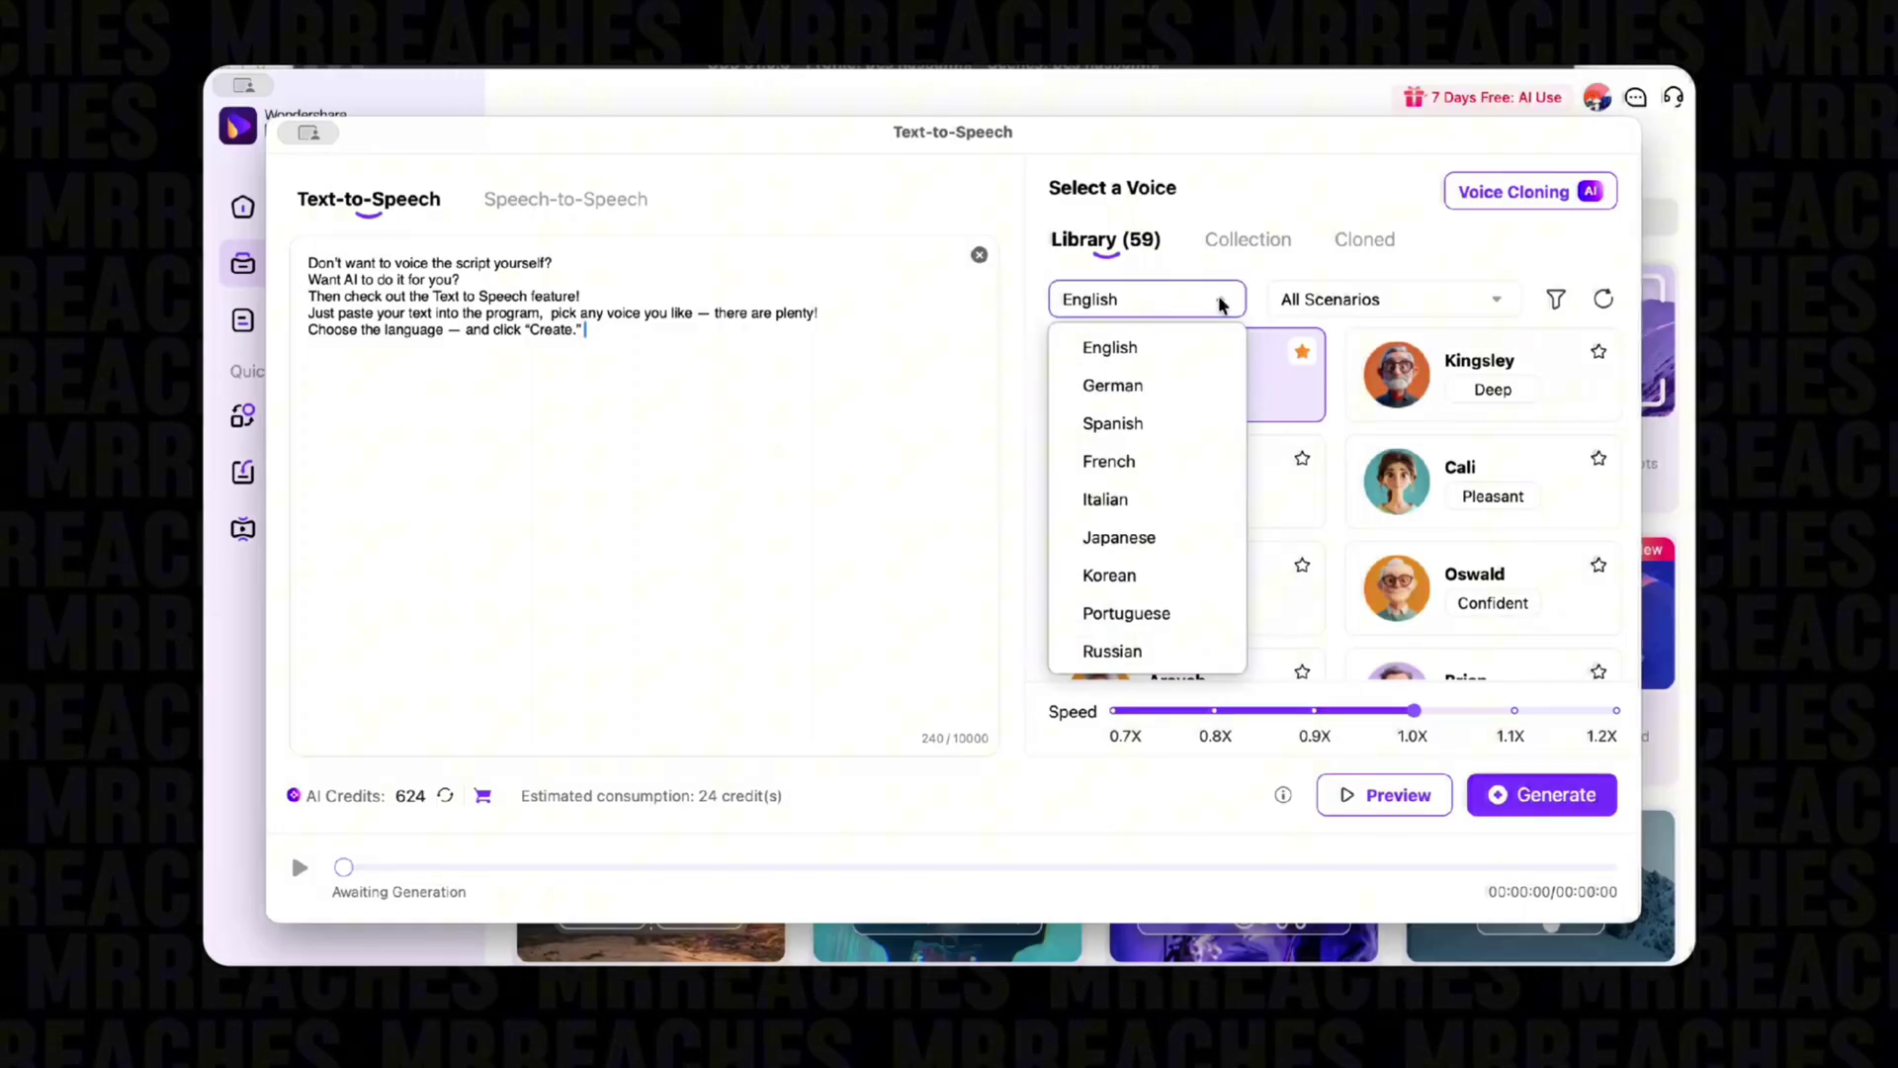
left_click(1179, 354)
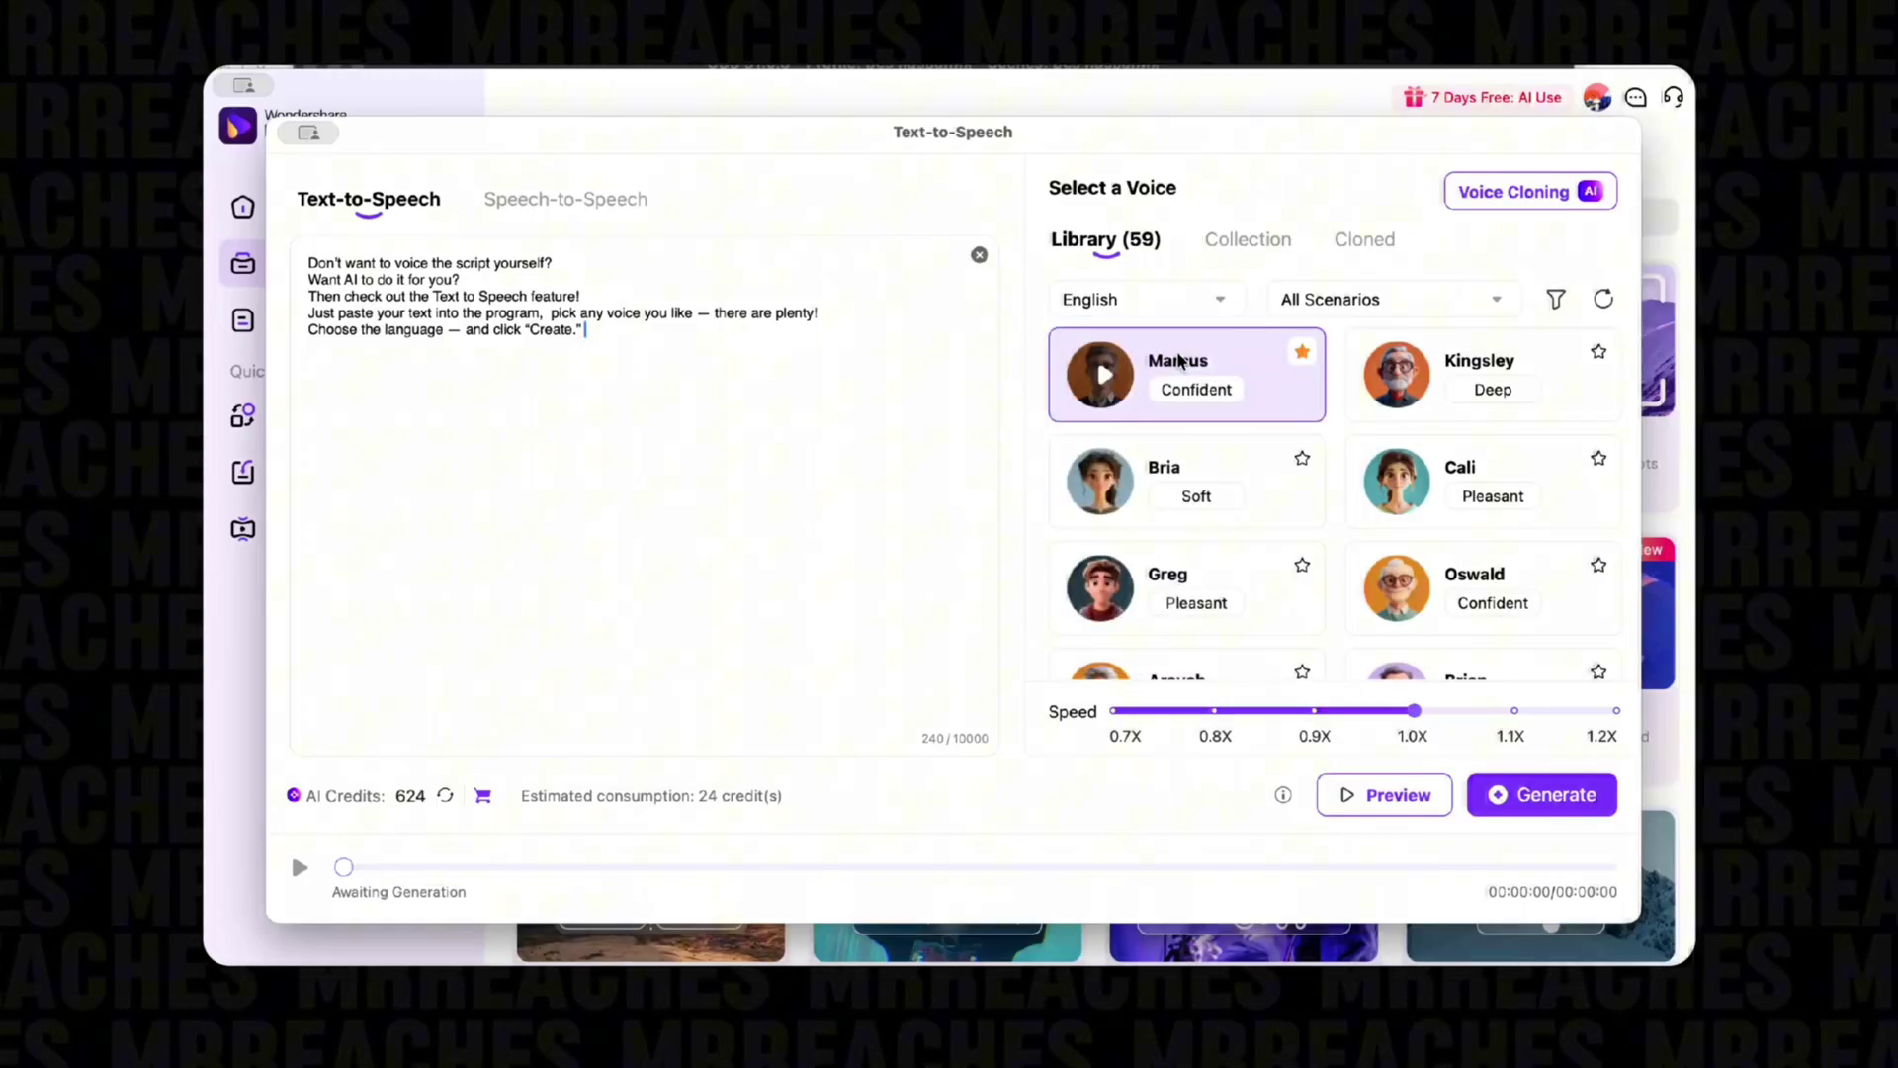
left_click(1531, 797)
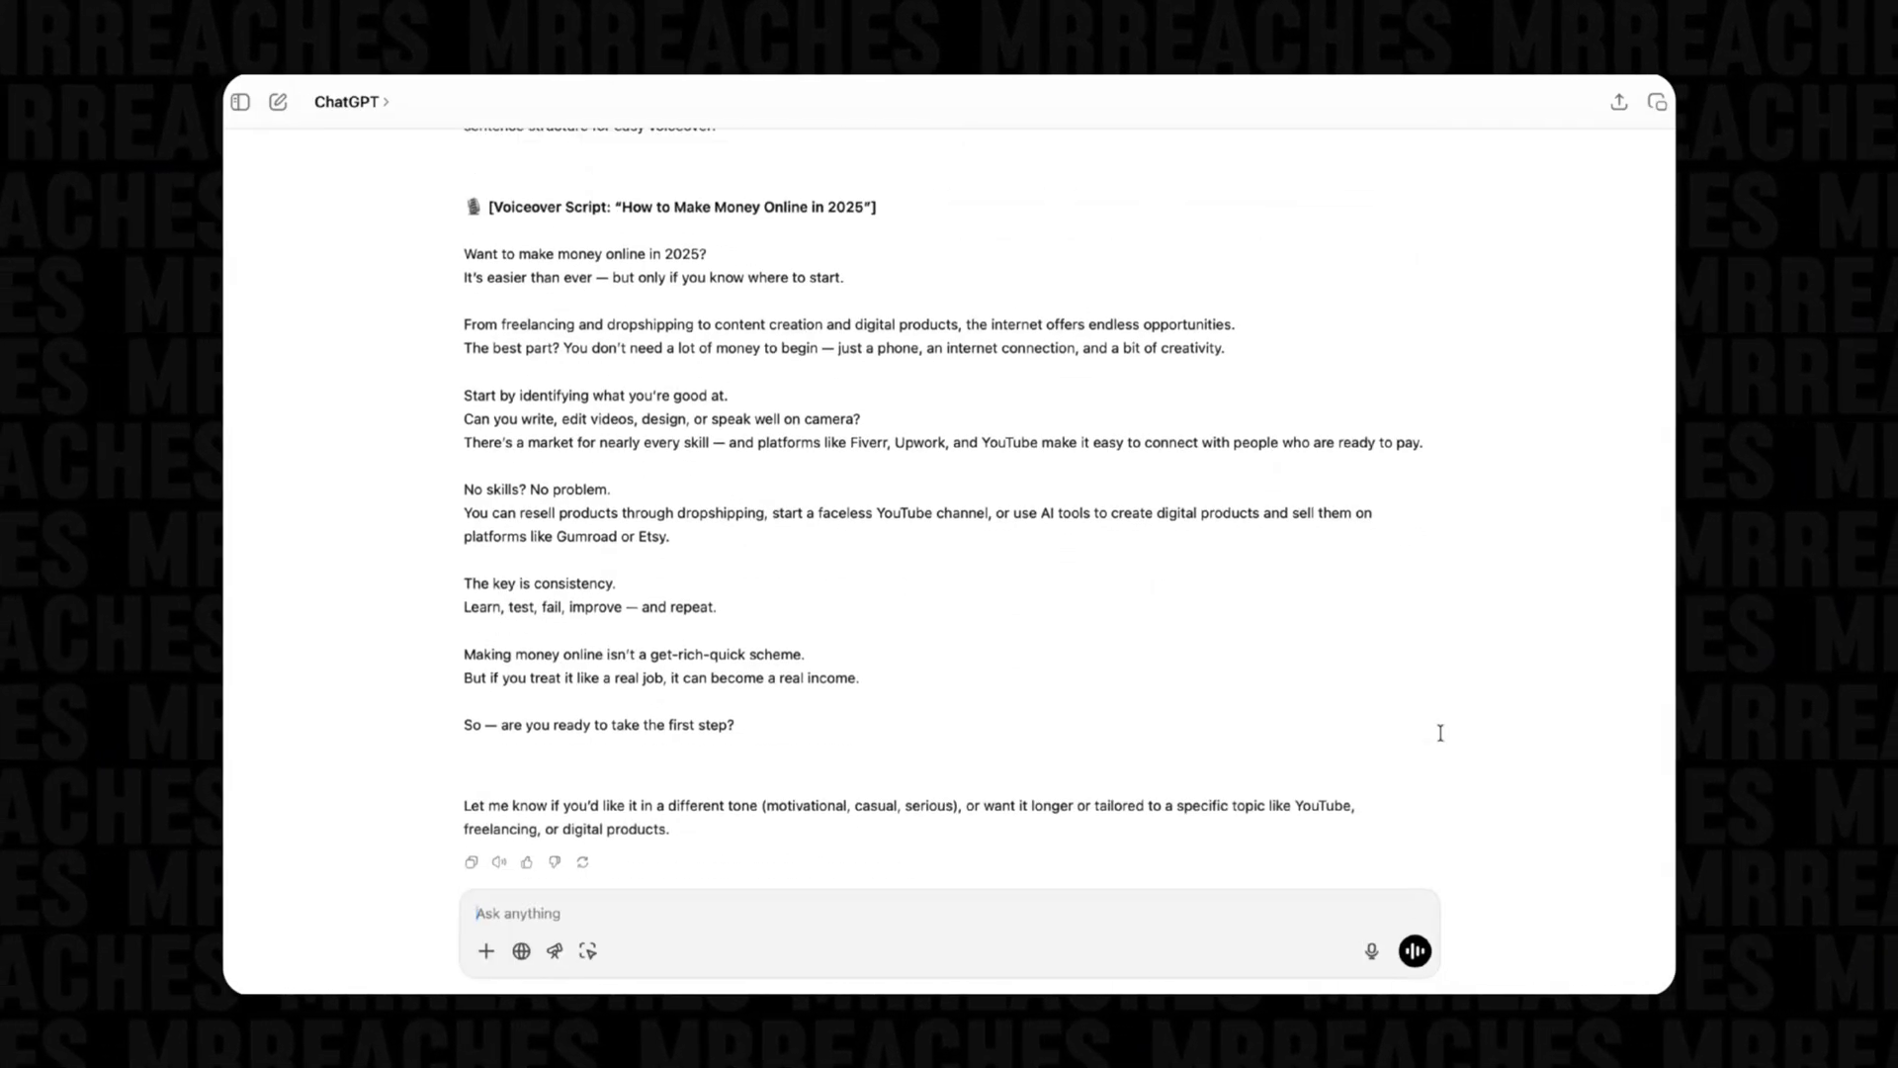
Select the whole 'How to Make Money Online in 2025' voiceover script in ChatGPT's reply
scroll(753, 393, "up", 3)
left_click_drag(470, 321, 788, 693)
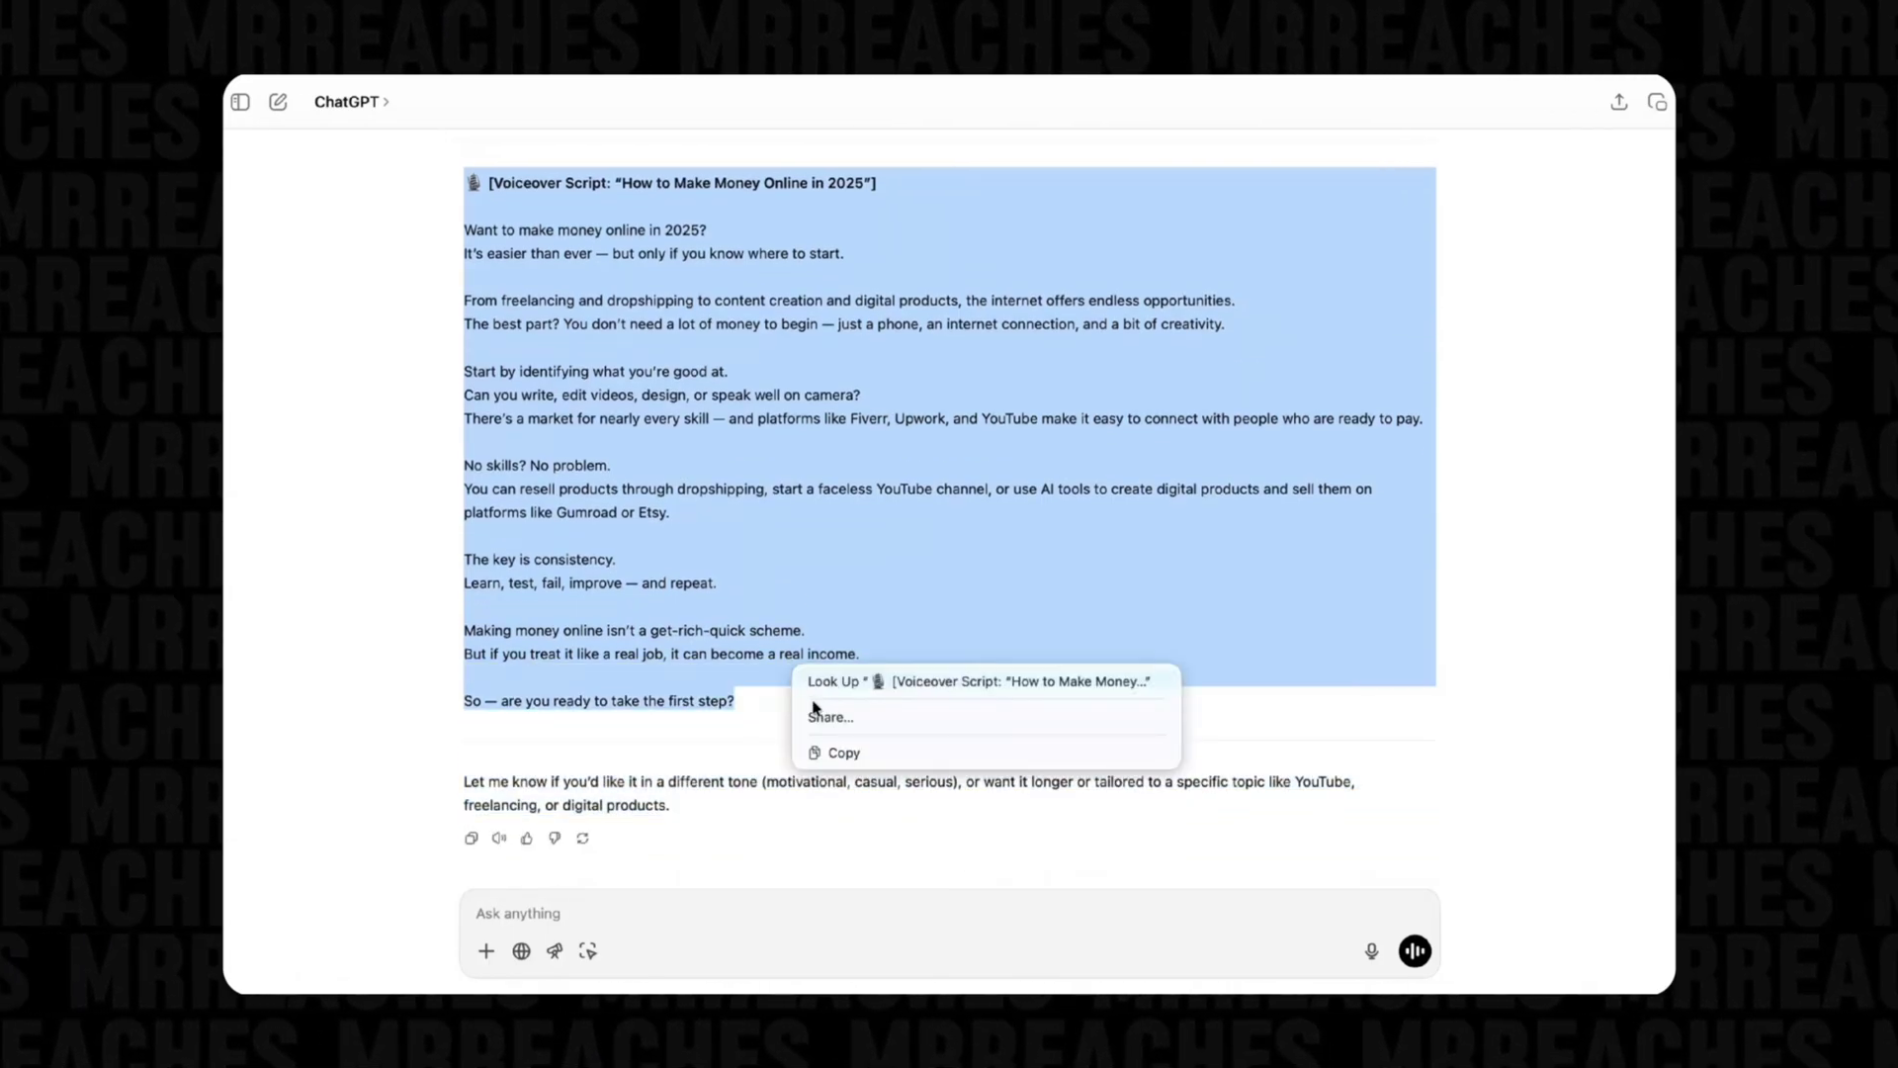
Copy the script into Text-to-Speech and generate a 1:12 English Marcus voiceover MP3
left_click(828, 757)
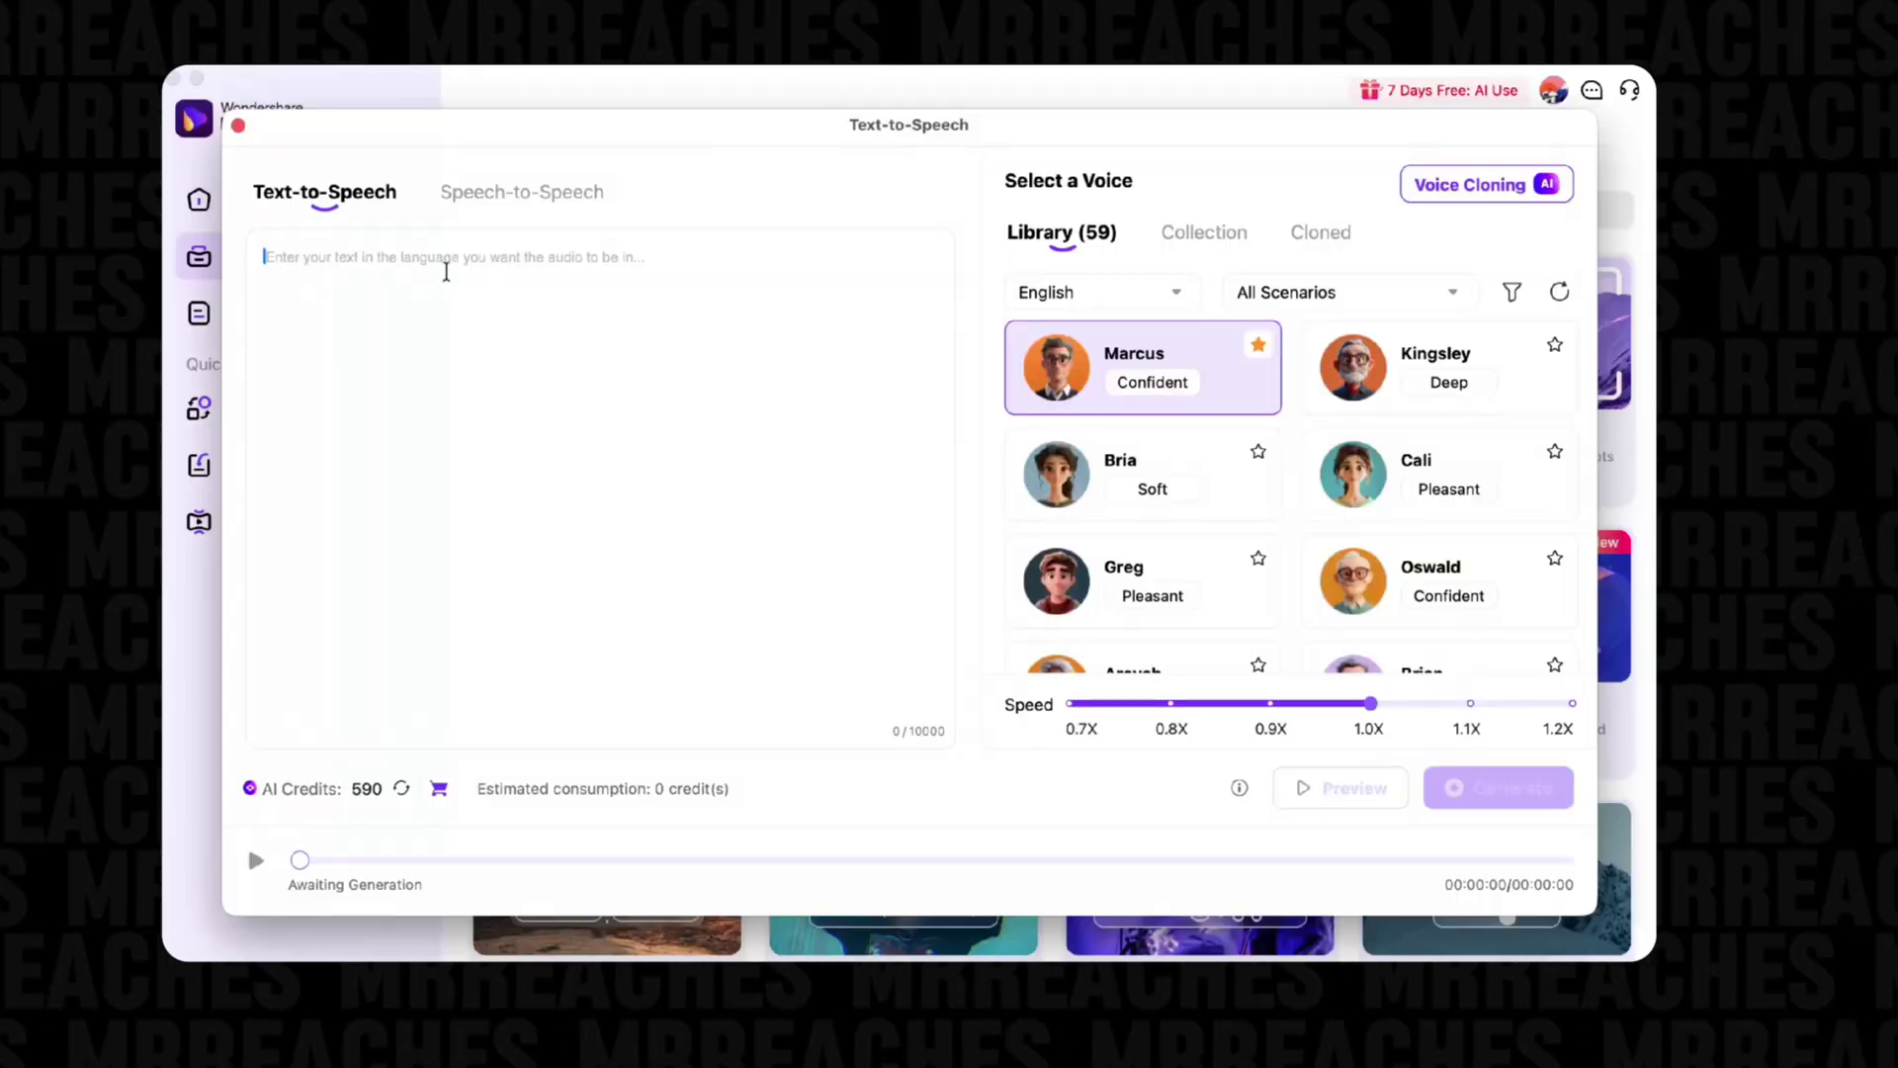
key("super+v")
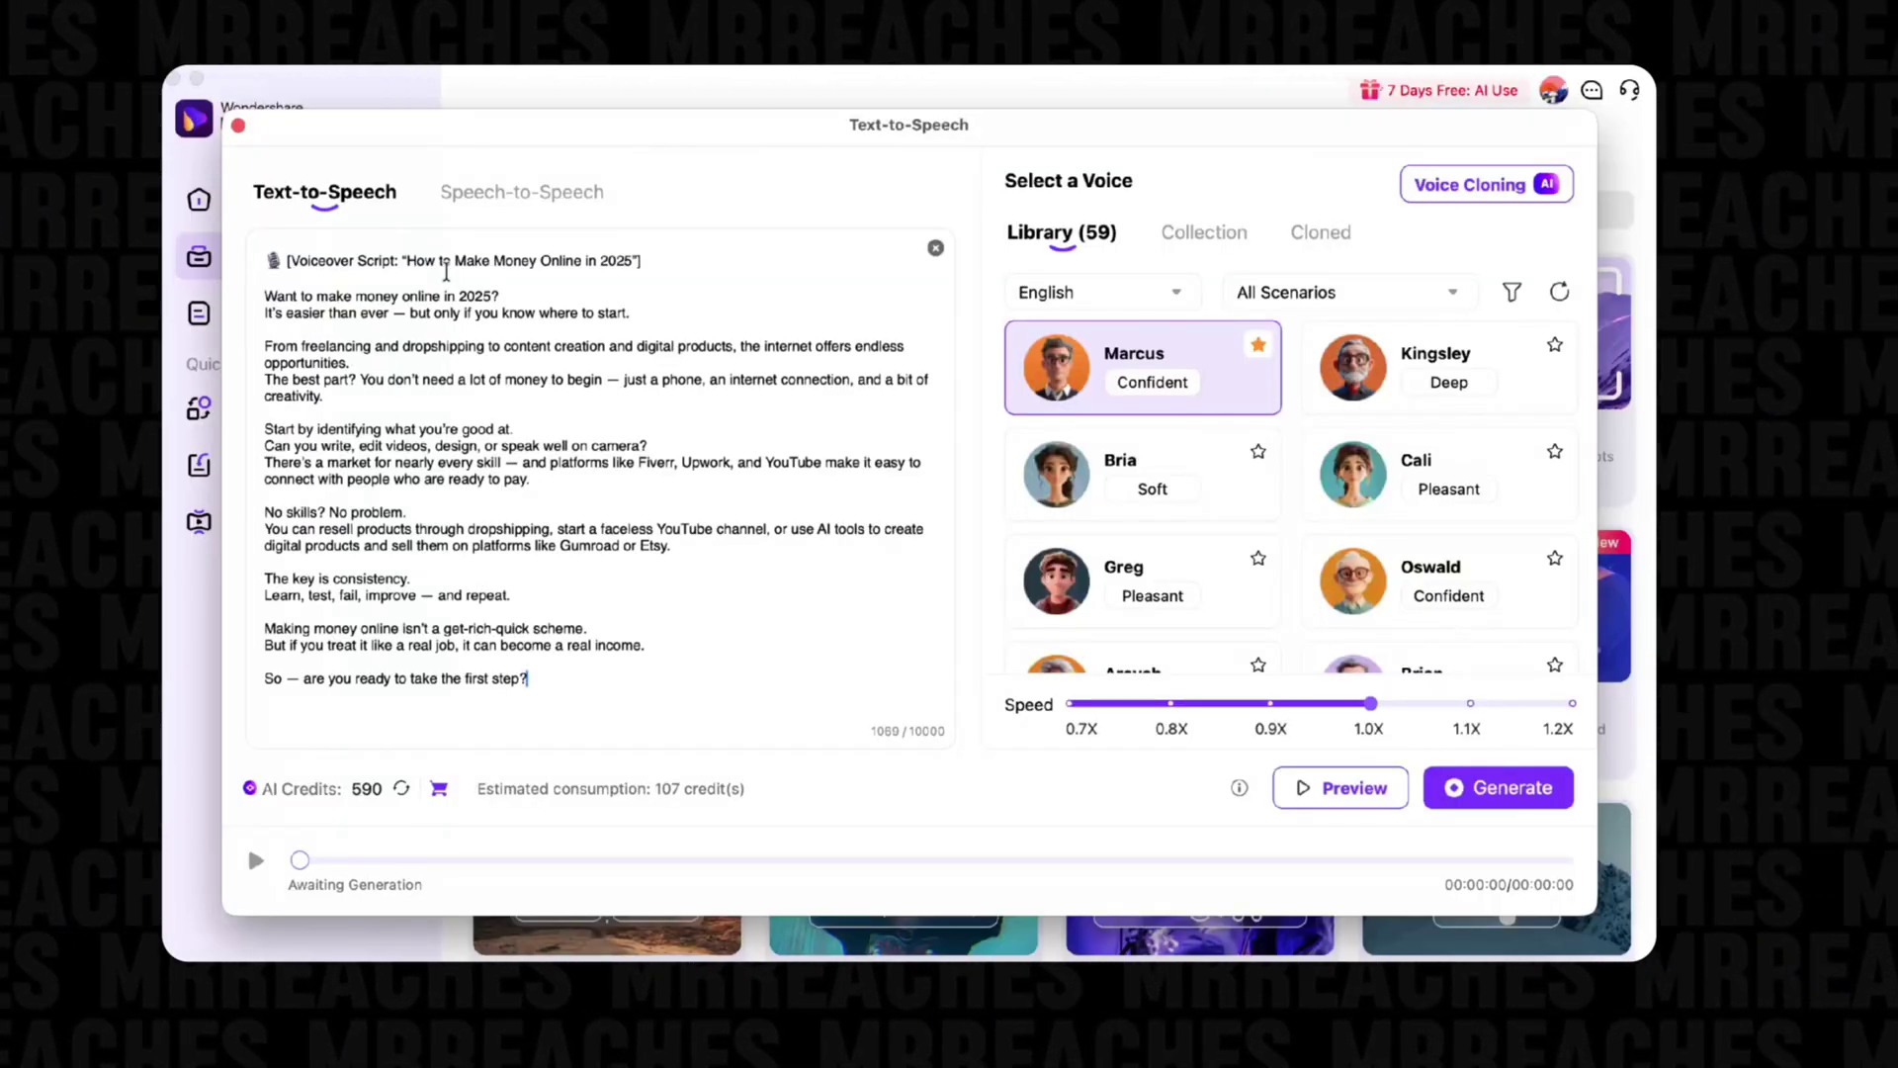
left_click(1165, 294)
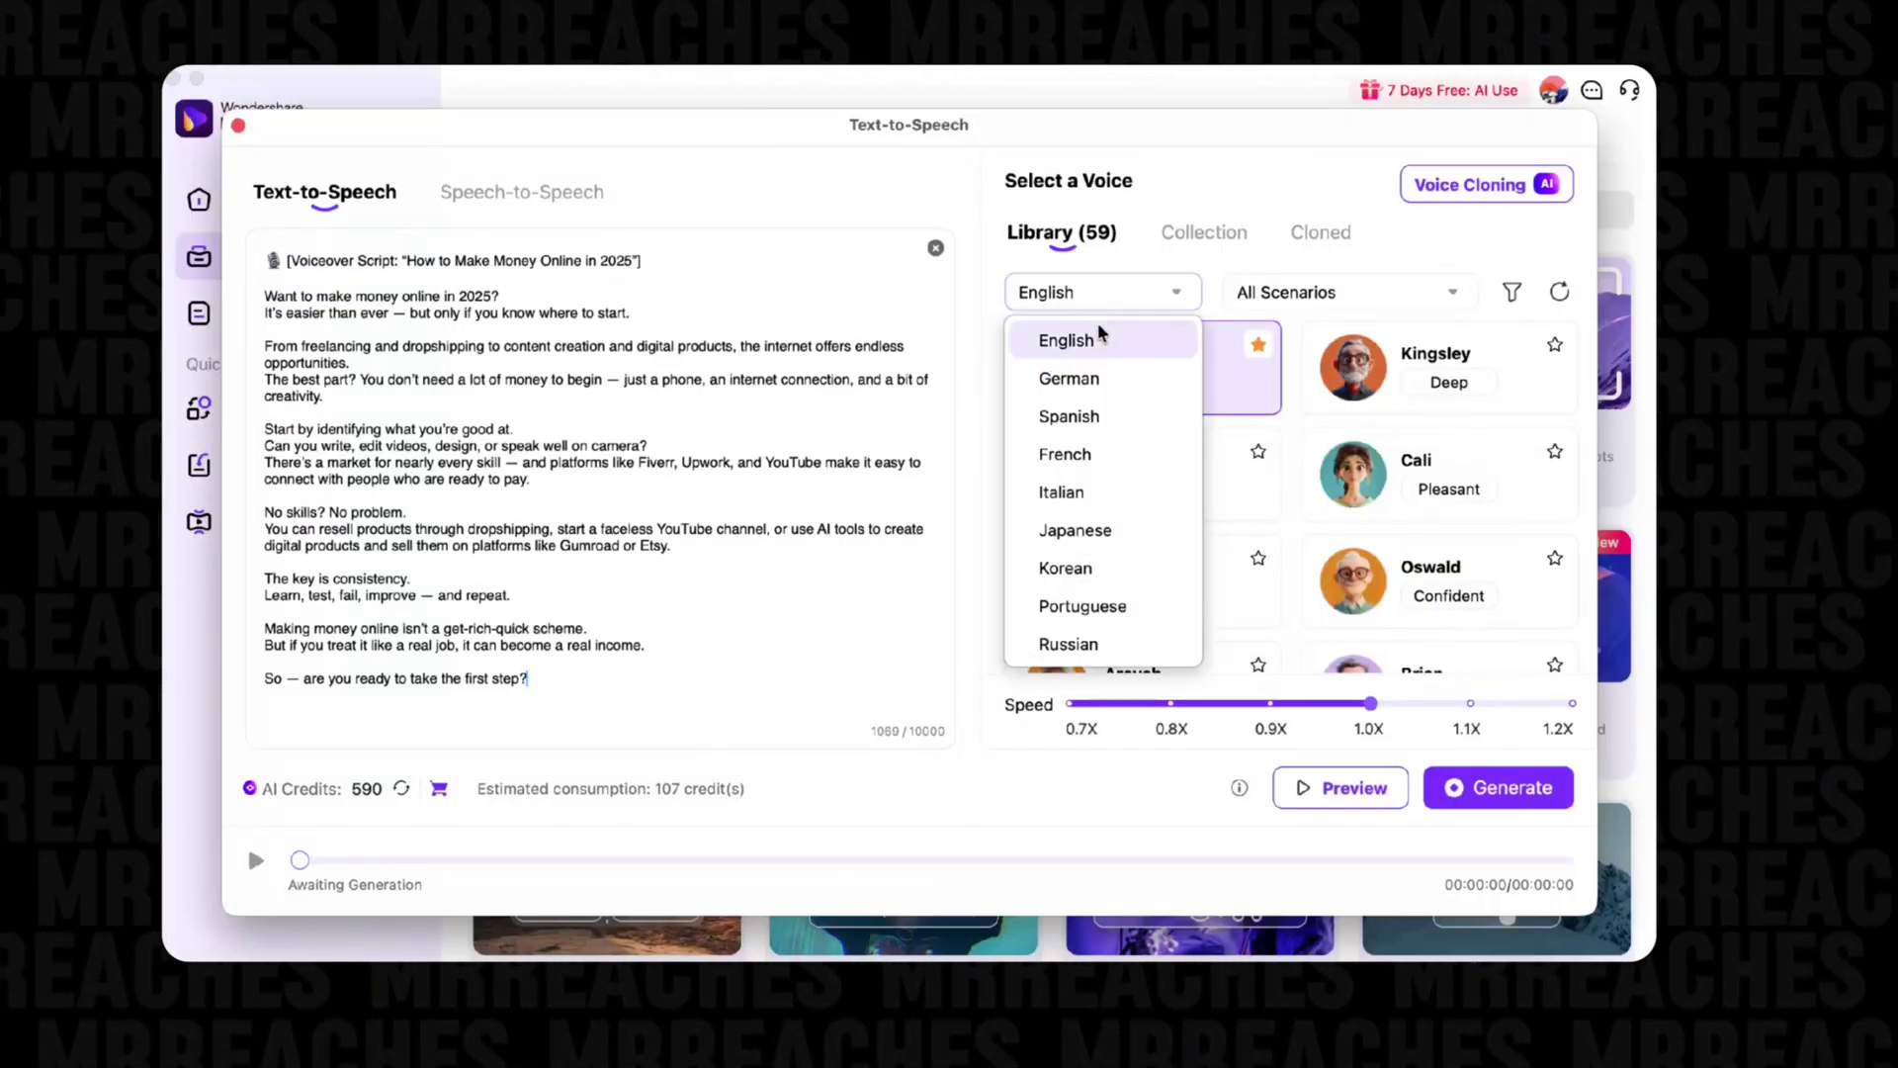
left_click(1099, 334)
left_click(1476, 787)
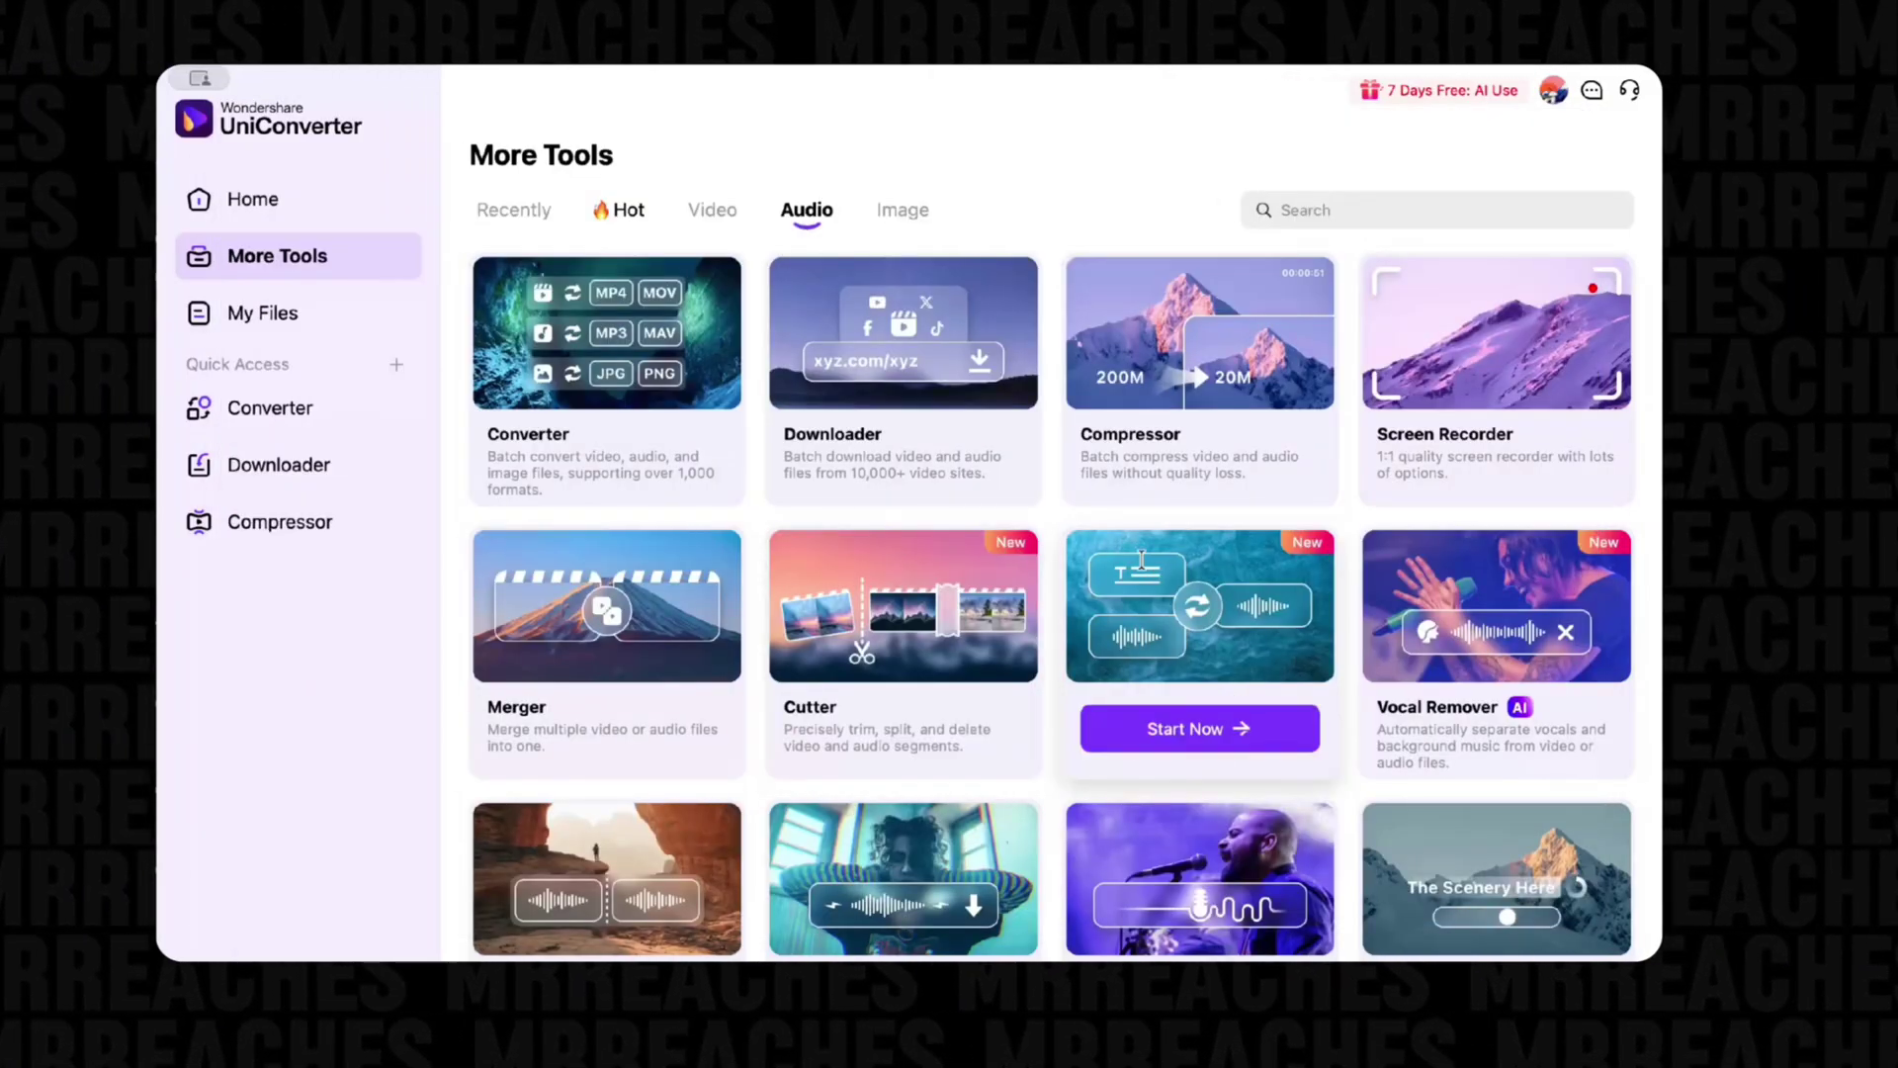
Add a new clone under Text-to-Speech's Cloned voices and start recording the reference script
left_click(1141, 555)
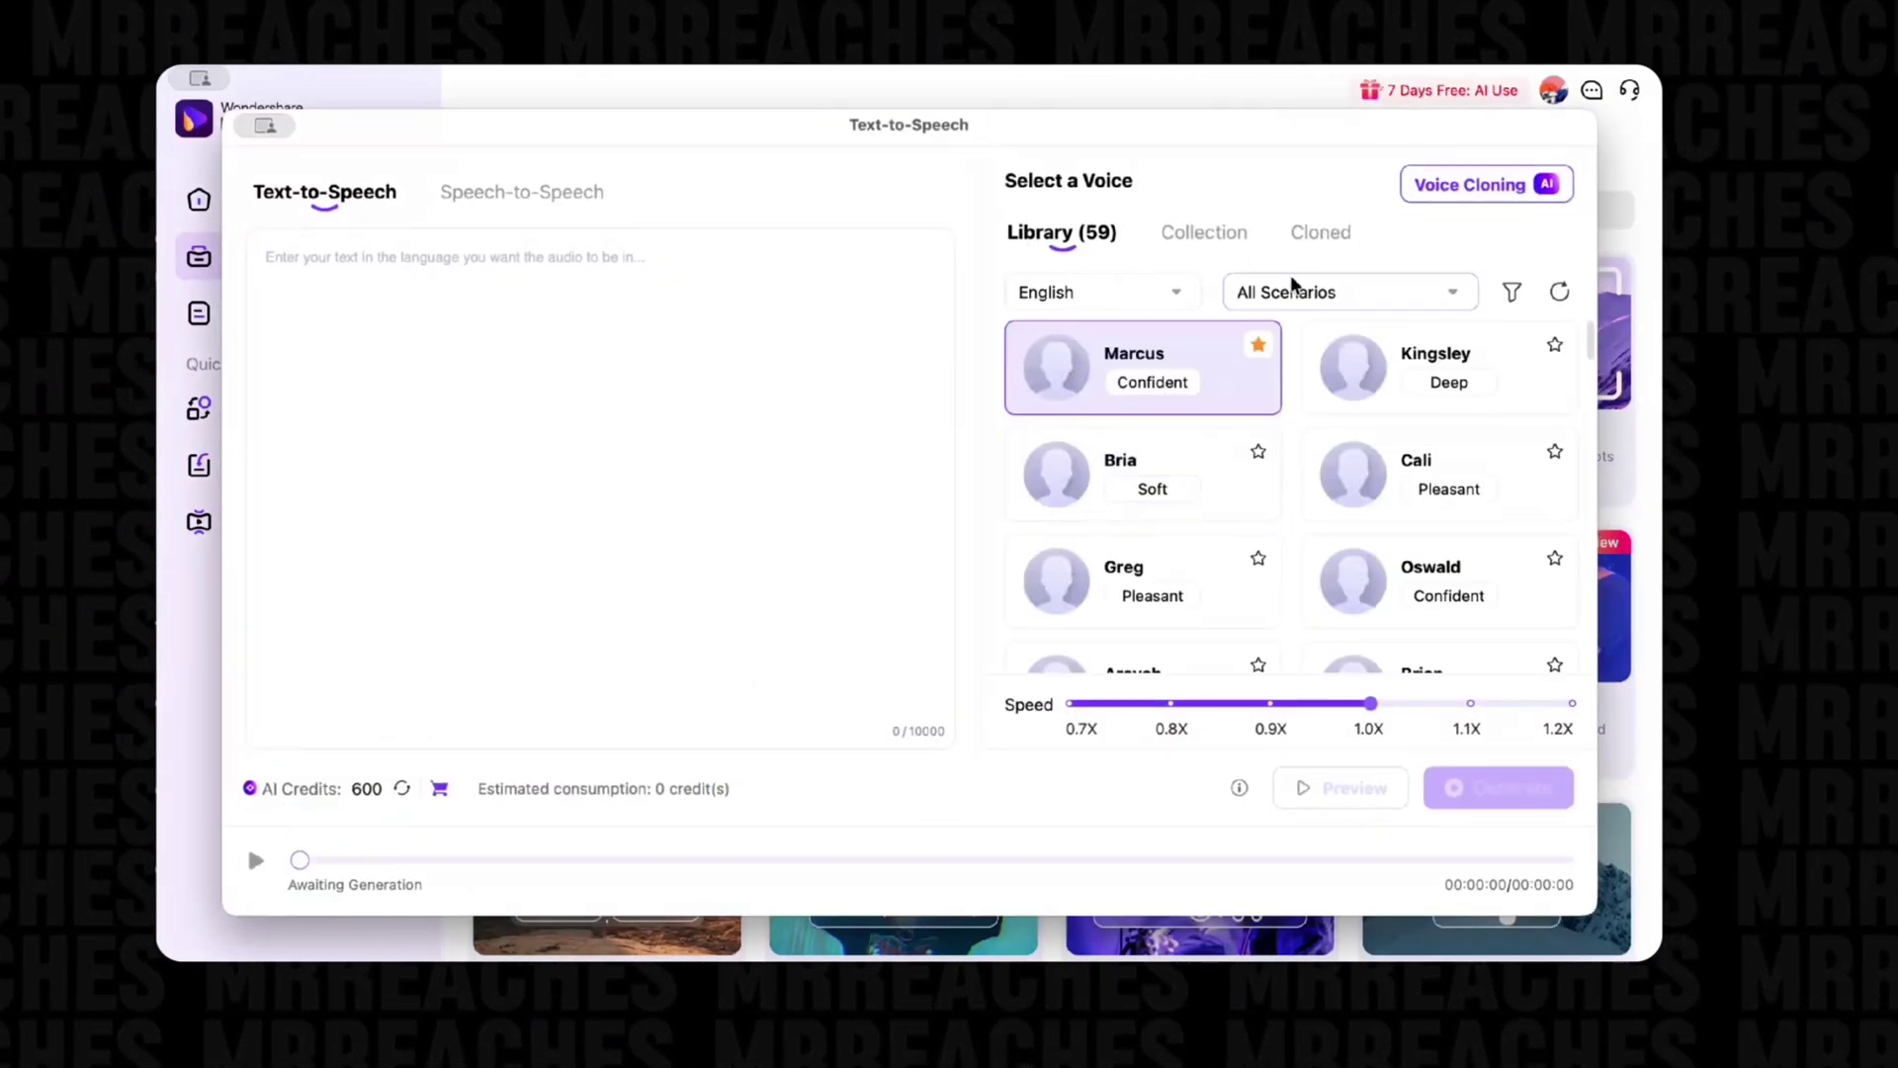
left_click(1323, 233)
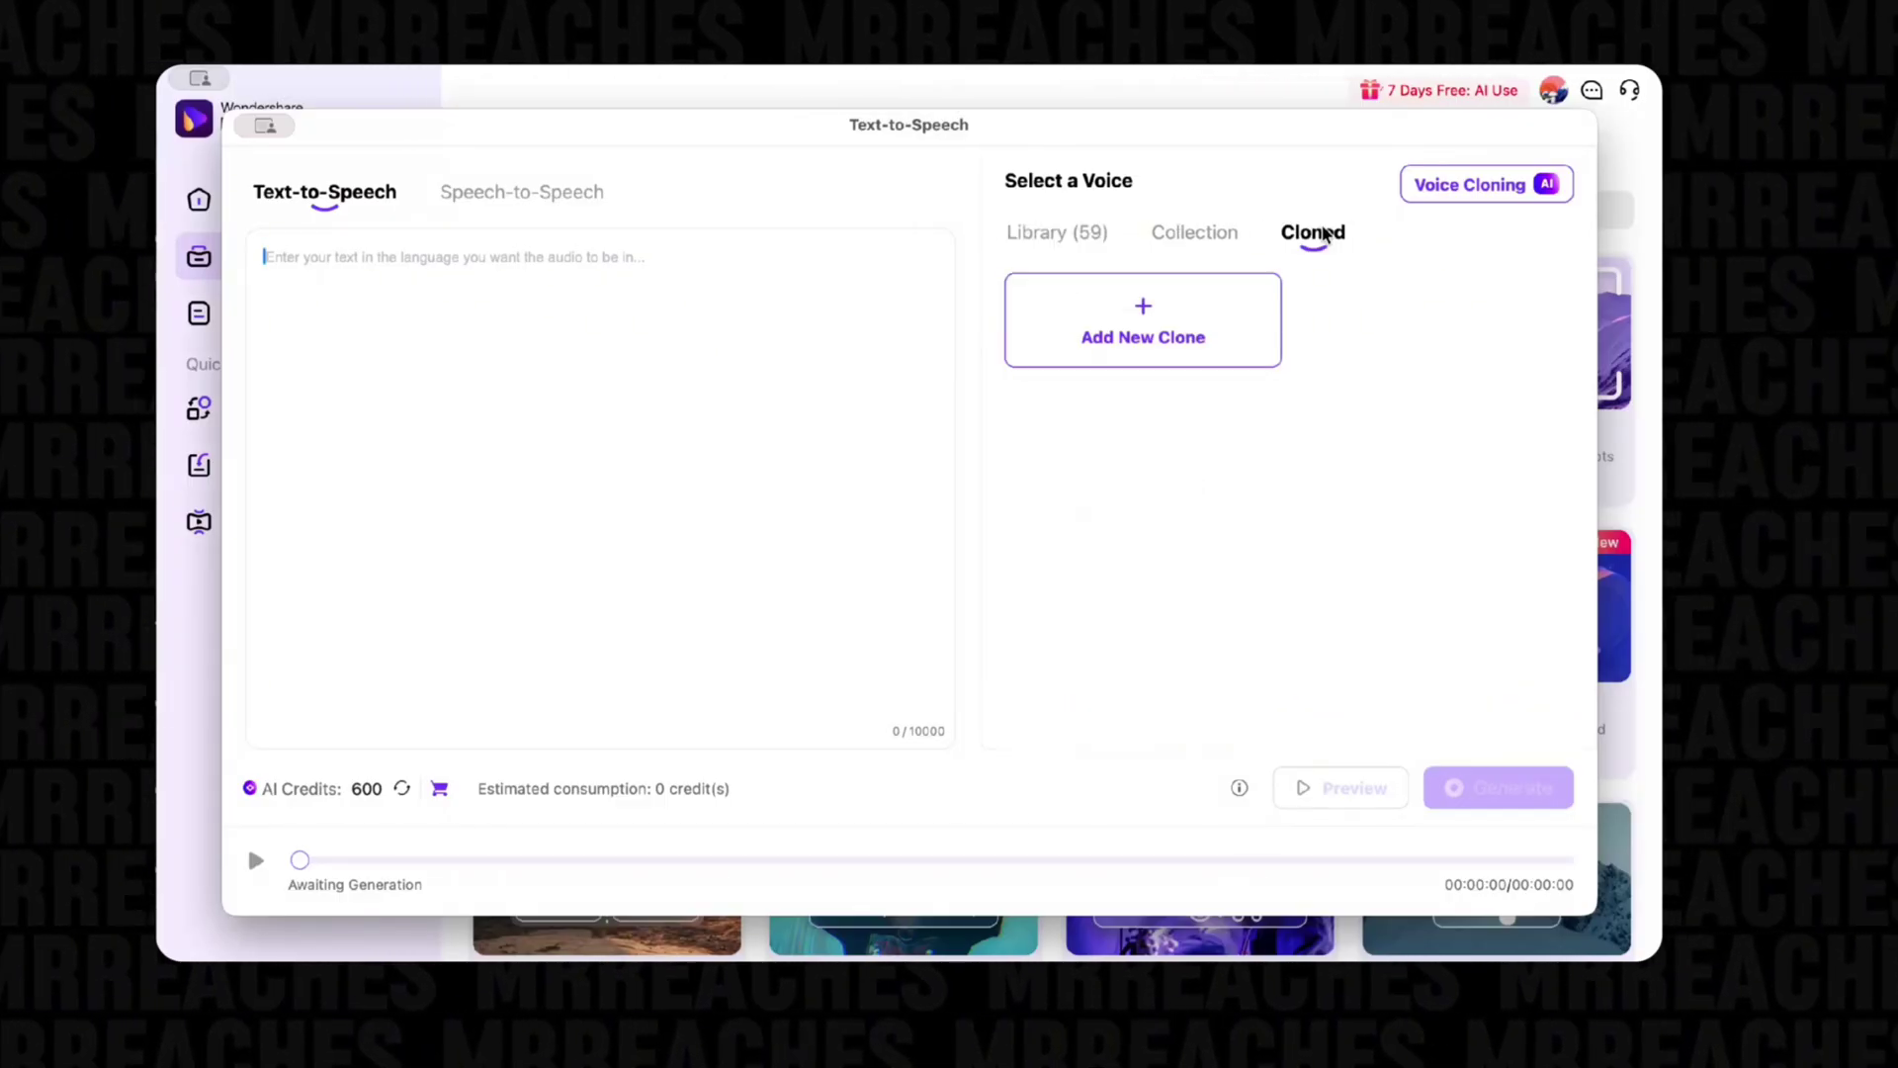
left_click(1132, 341)
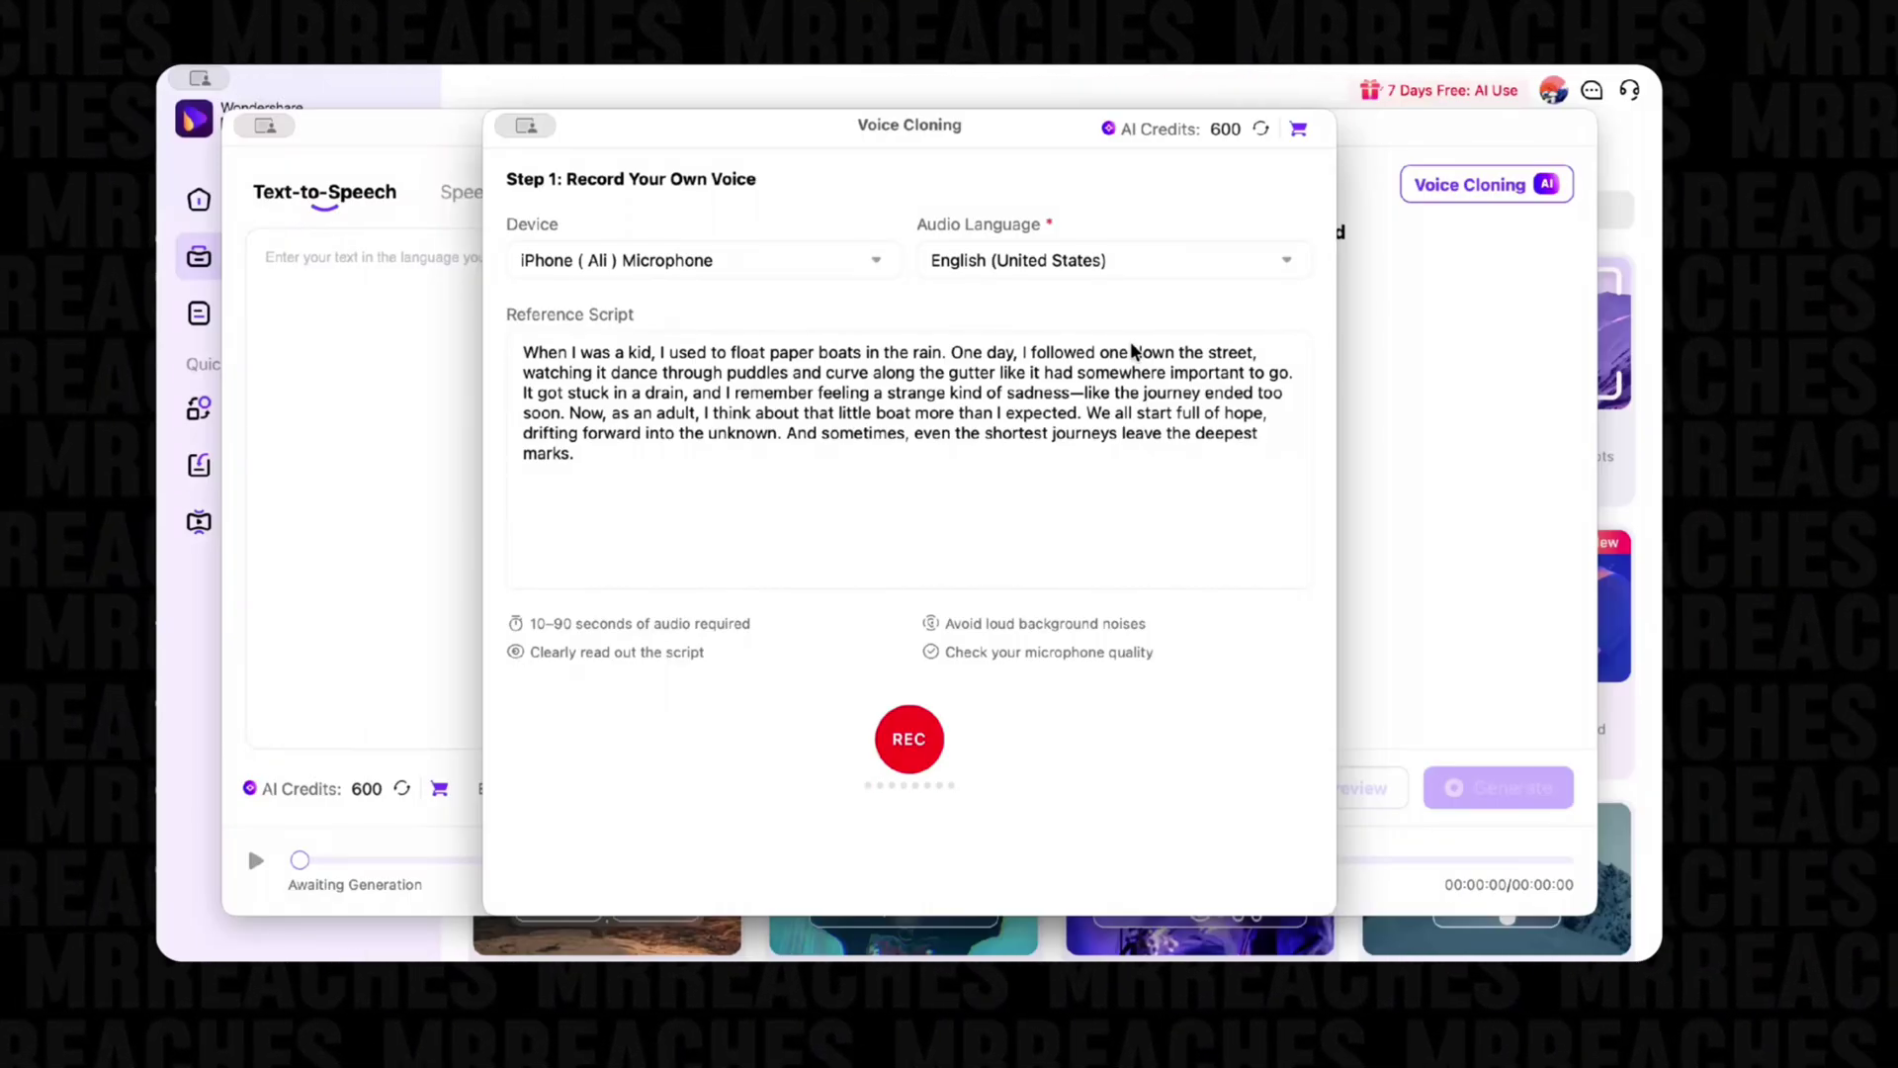
left_click(909, 739)
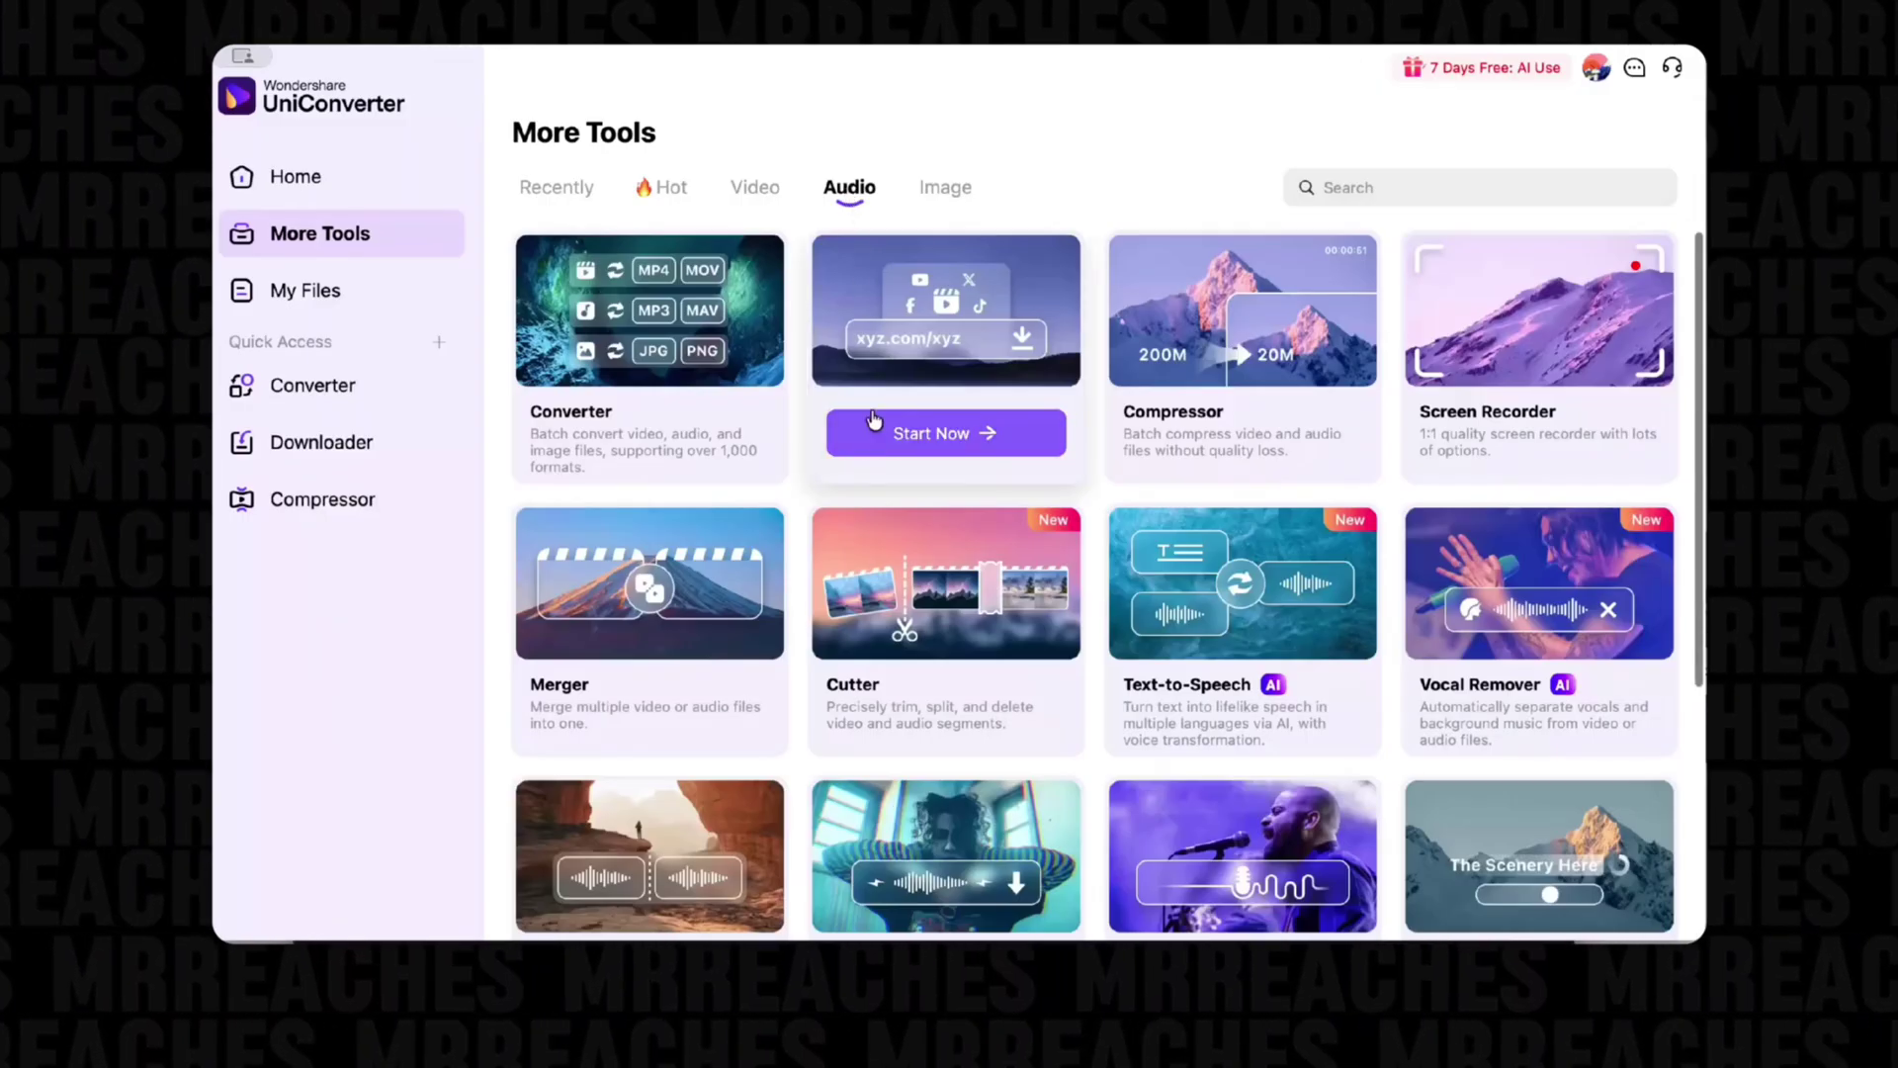
scroll(874, 420, "down", 3)
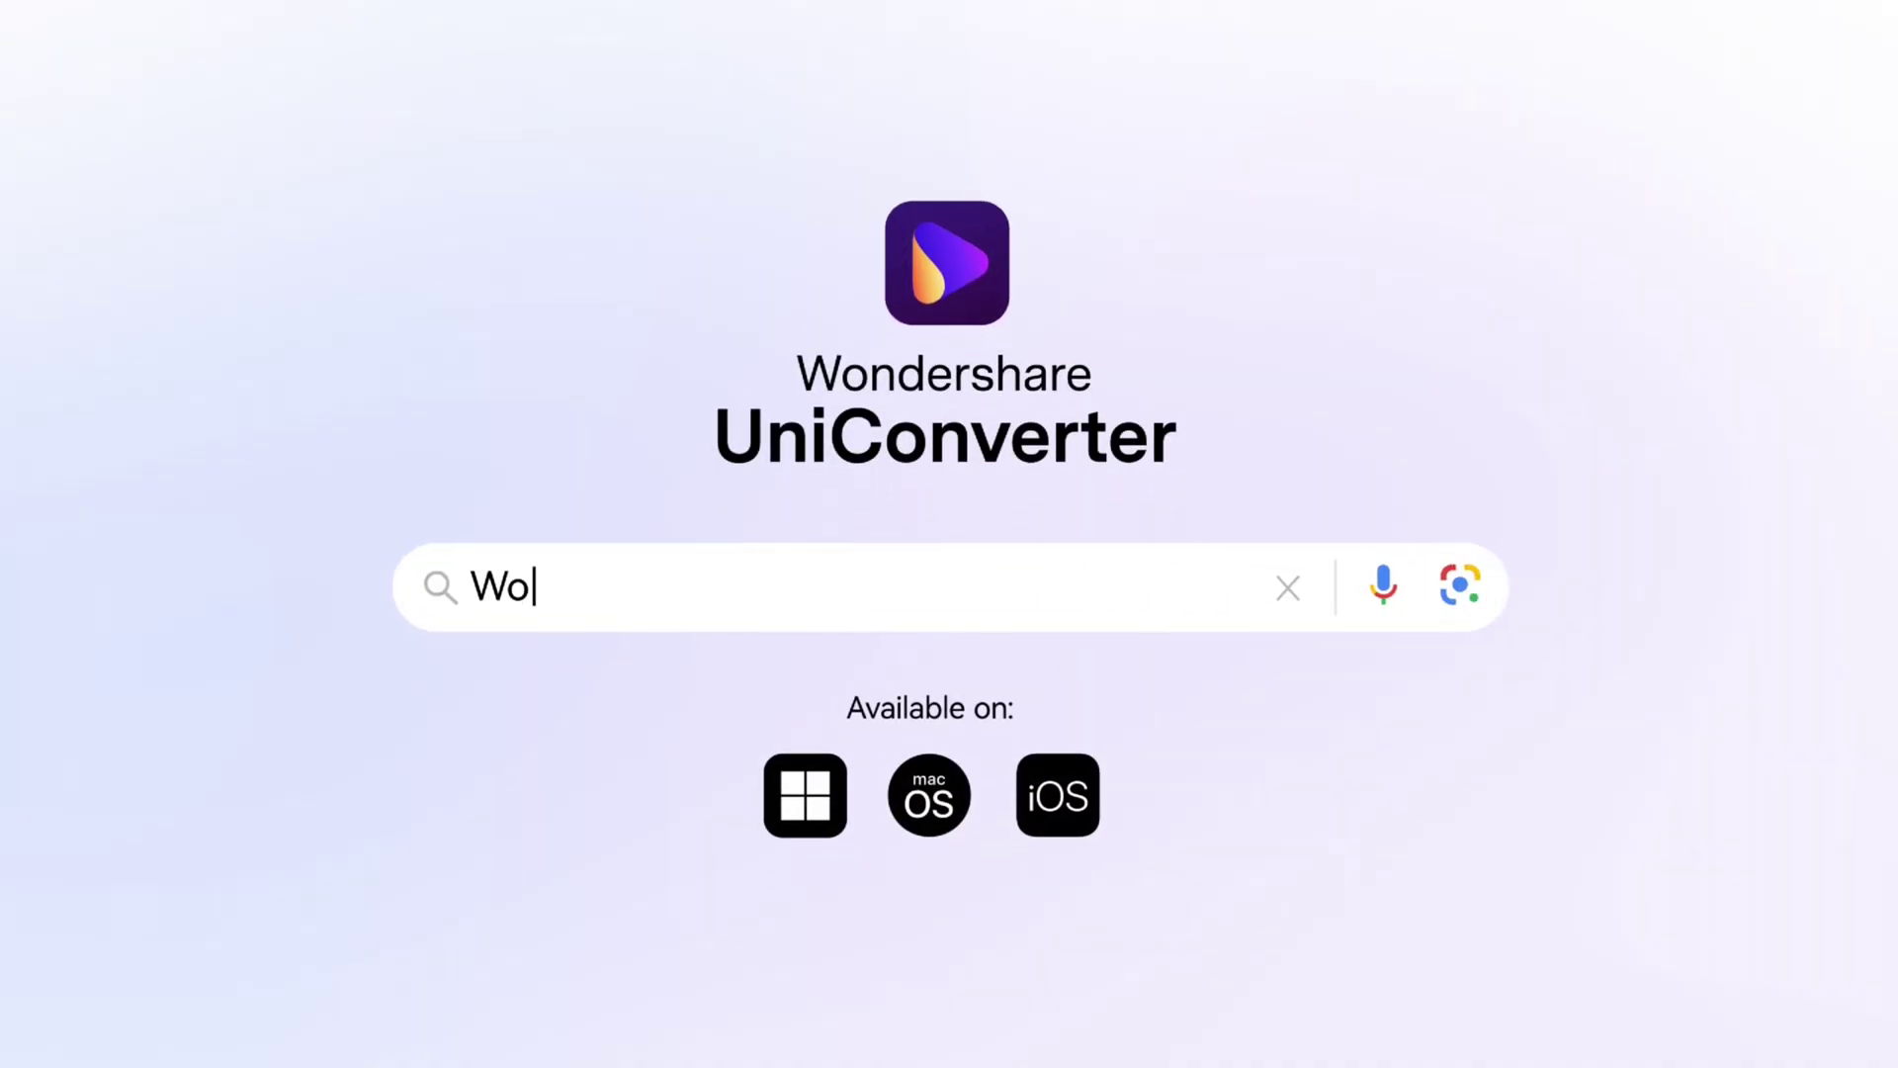